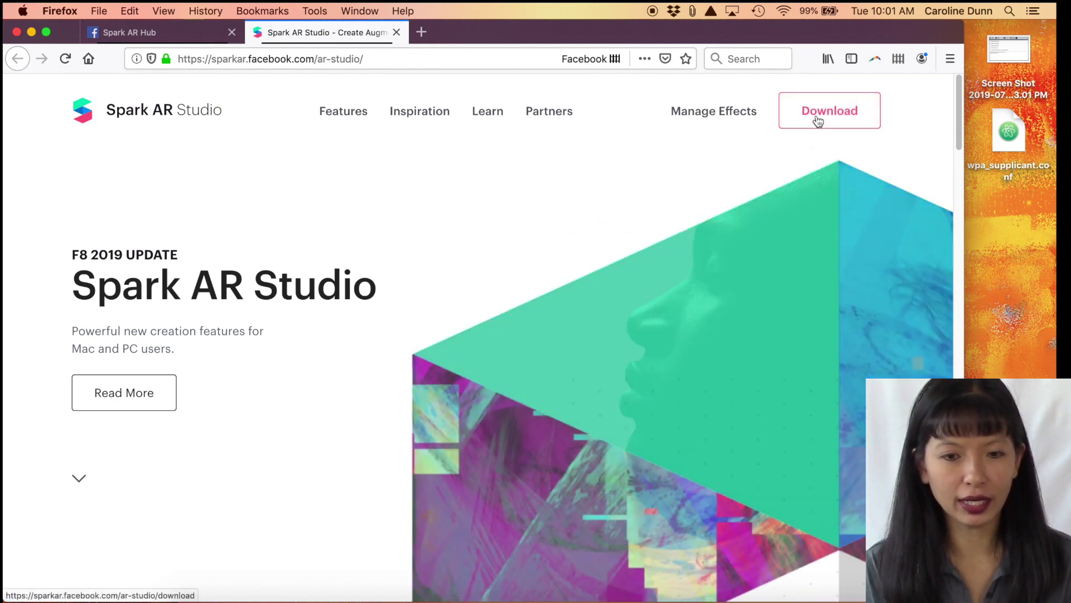
# Go to the Spark AR Studio download page and scroll through its Player and Hub sections.
pyautogui.click(818, 122)
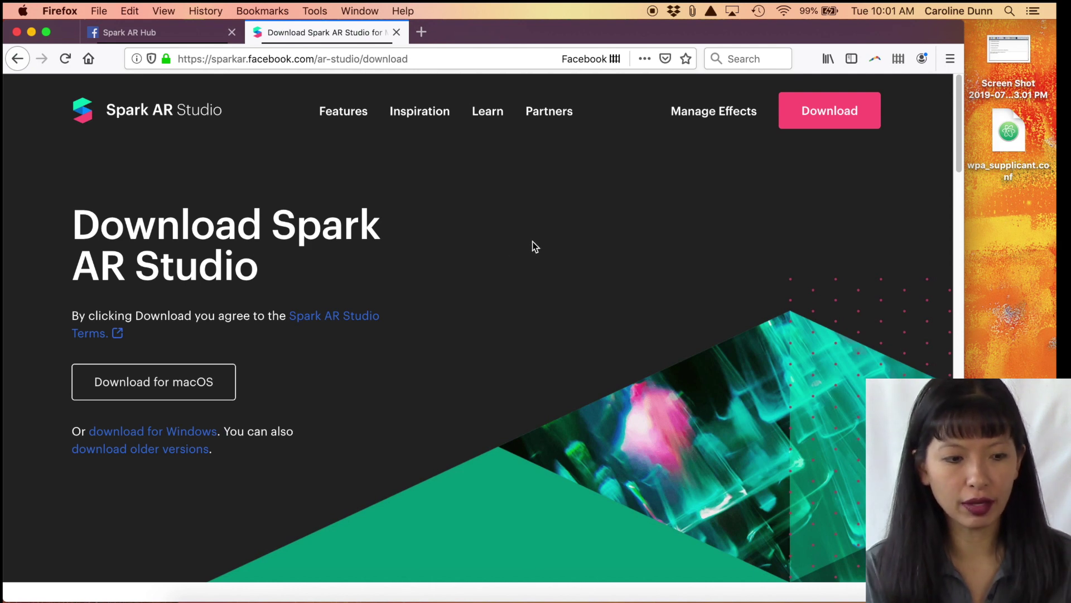
pyautogui.scroll(-10, 562, 286)
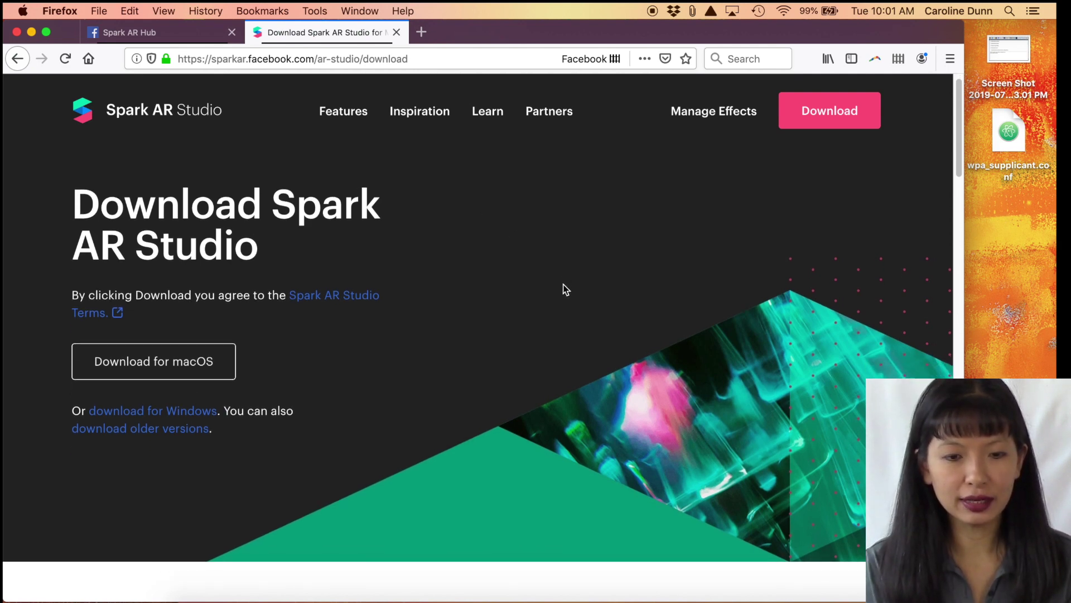
pyautogui.scroll(-2, 565, 288)
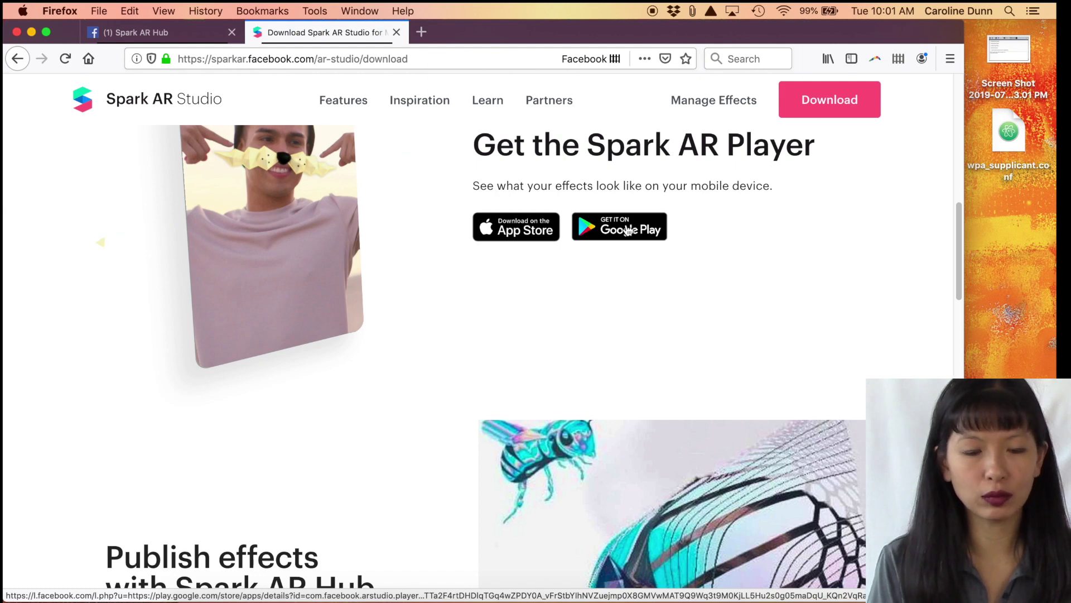
pyautogui.scroll(-5, 628, 286)
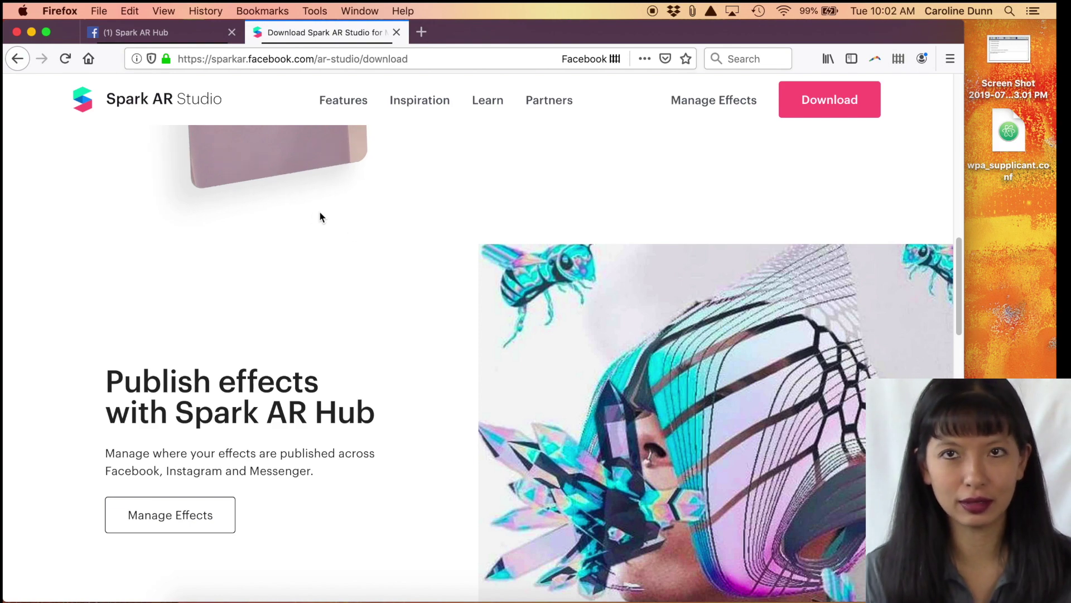
pyautogui.scroll(15, 385, 278)
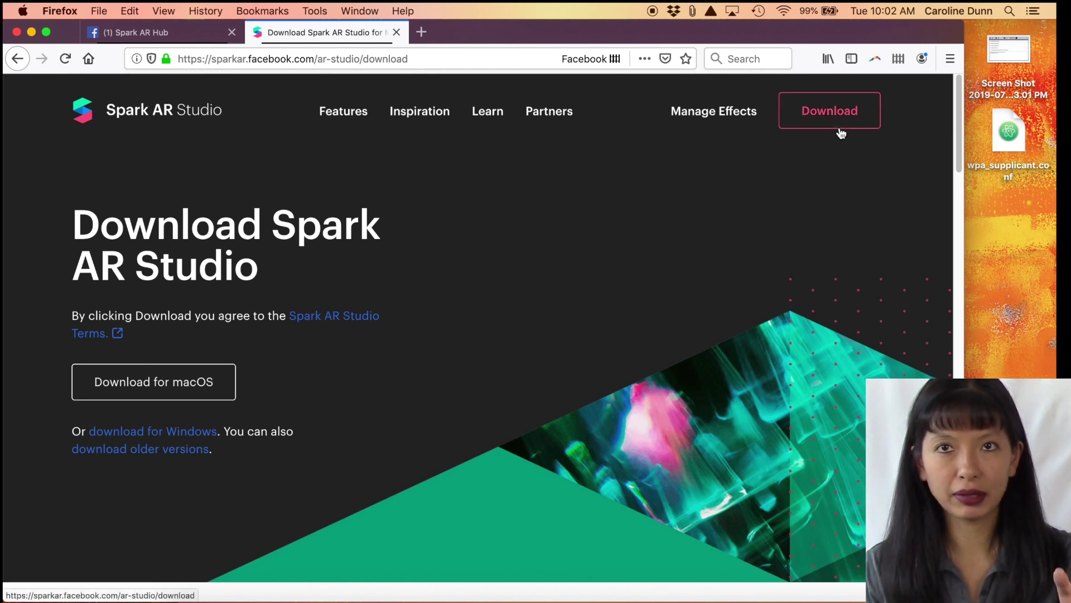
# Launch Spark AR Studio, move its launcher aside, and browse Express Tutorials, Samples and Recent Projects.
pyautogui.click(732, 597)
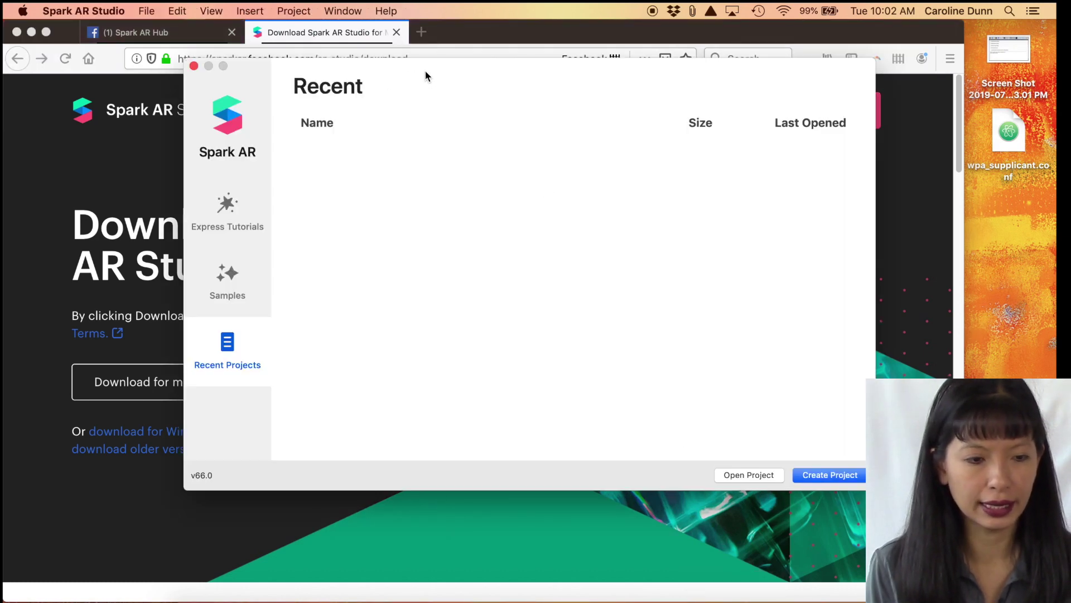
pyautogui.moveTo(430, 74); pyautogui.dragTo(249, 20)
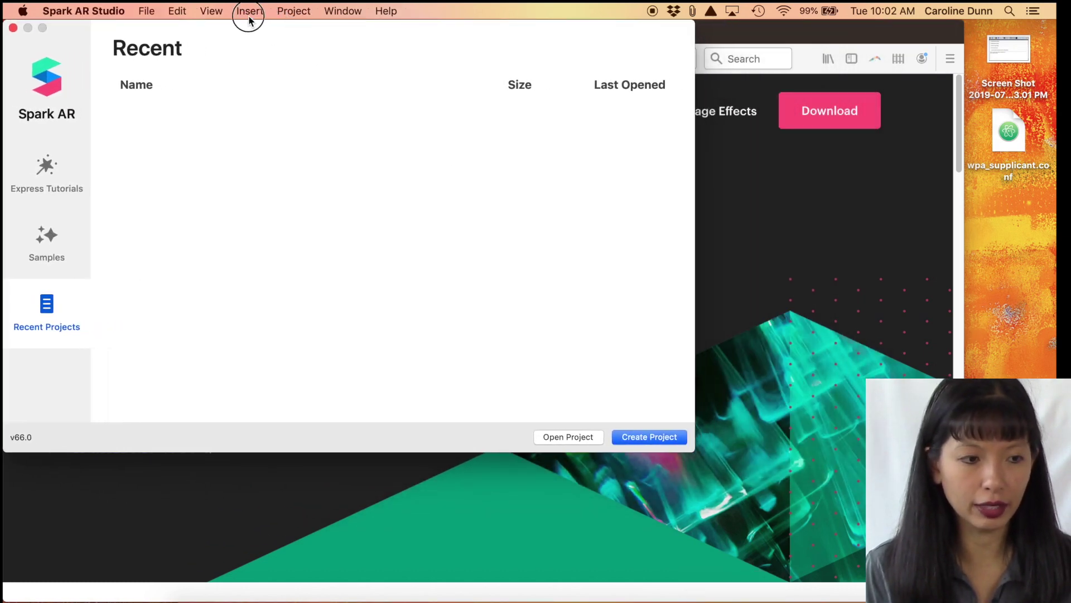
pyautogui.click(57, 180)
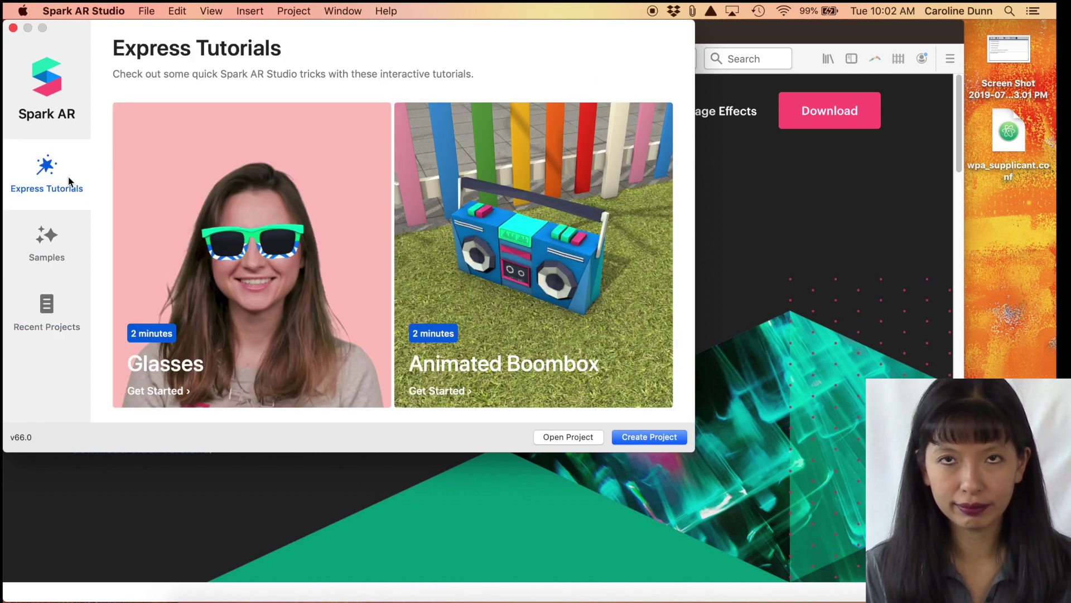
pyautogui.click(53, 243)
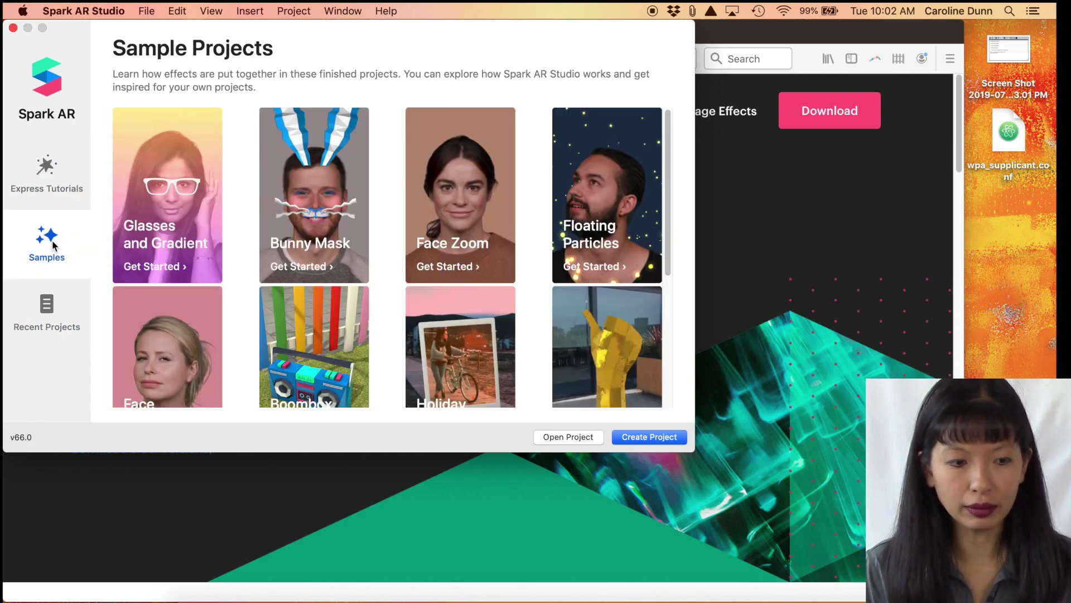
pyautogui.click(65, 326)
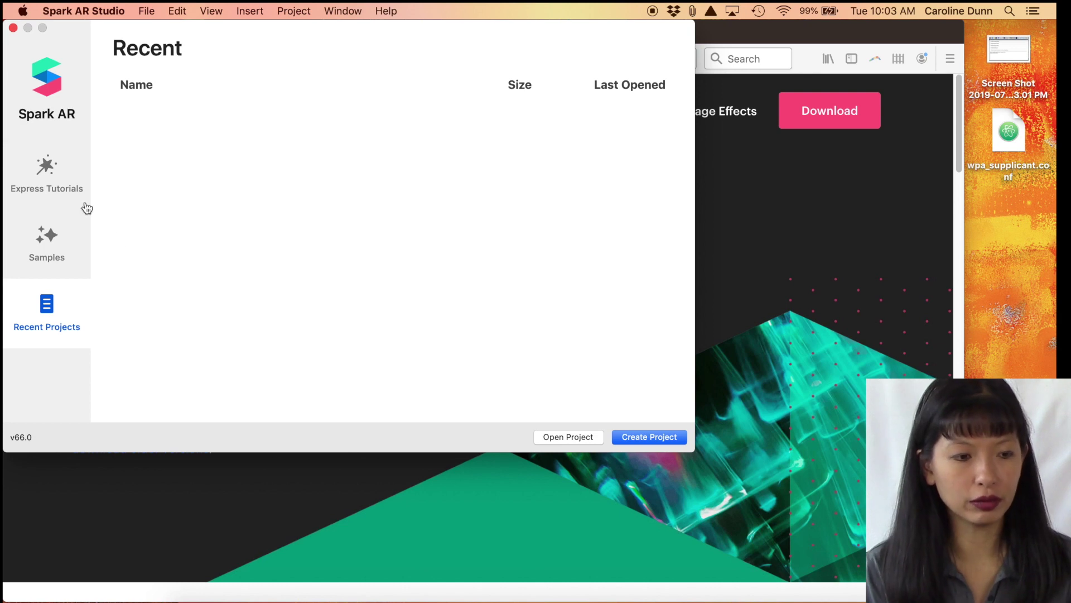
pyautogui.click(68, 176)
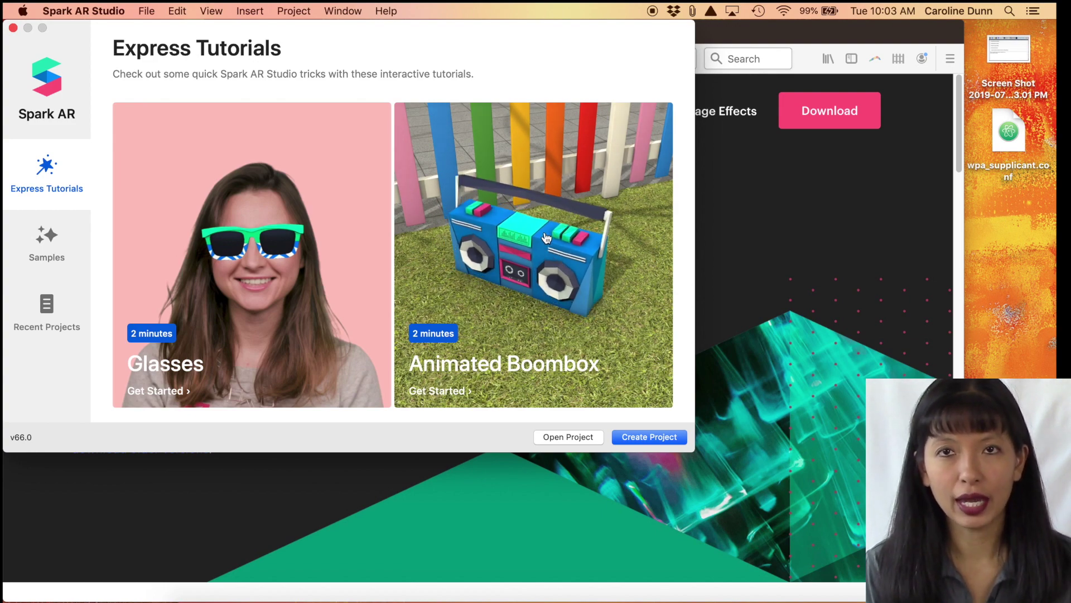
pyautogui.press('super+Tab')
# Reposition and widen the Chrome window so the Quickstart Lab #1 guide fills the screen.
pyautogui.moveTo(450, 26); pyautogui.dragTo(739, 26)
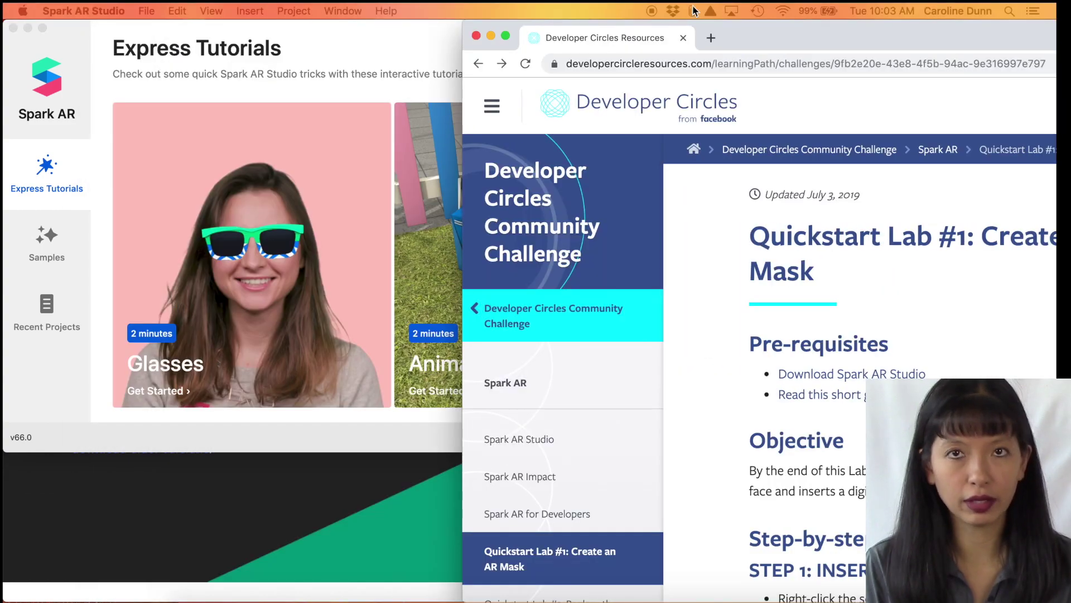
pyautogui.moveTo(830, 33); pyautogui.dragTo(377, 22)
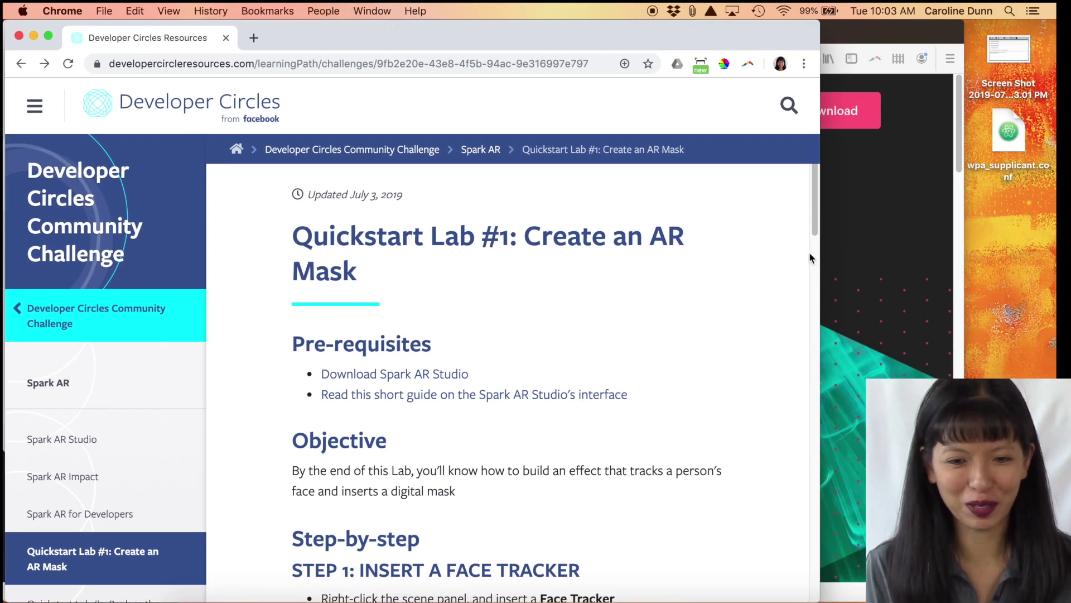
pyautogui.moveTo(815, 253); pyautogui.dragTo(1046, 242)
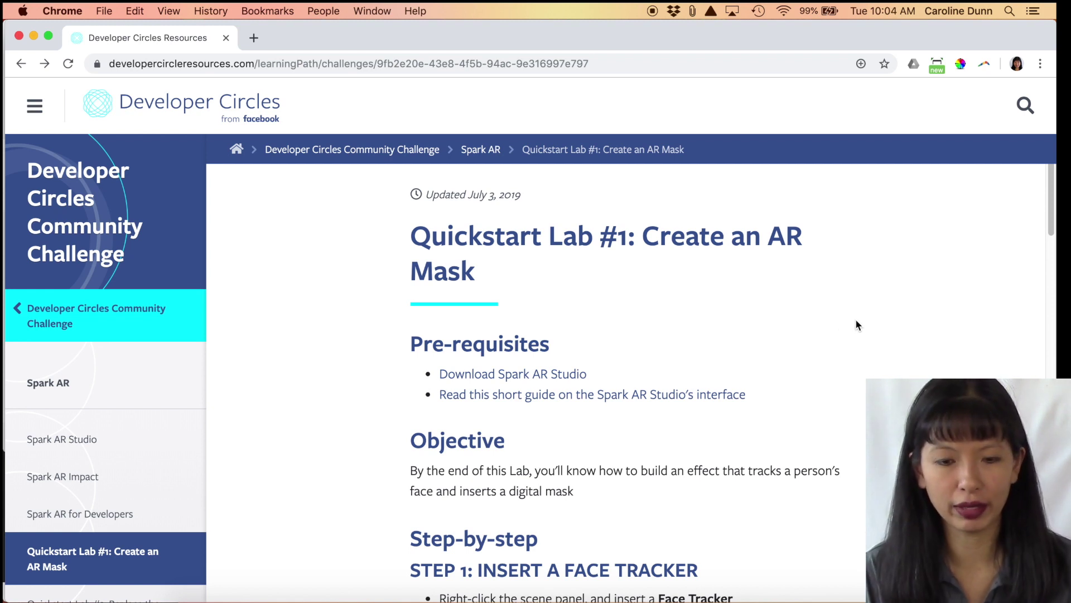
# Scroll through the Quickstart Lab #1 guide page.
pyautogui.scroll(-10, 826, 388)
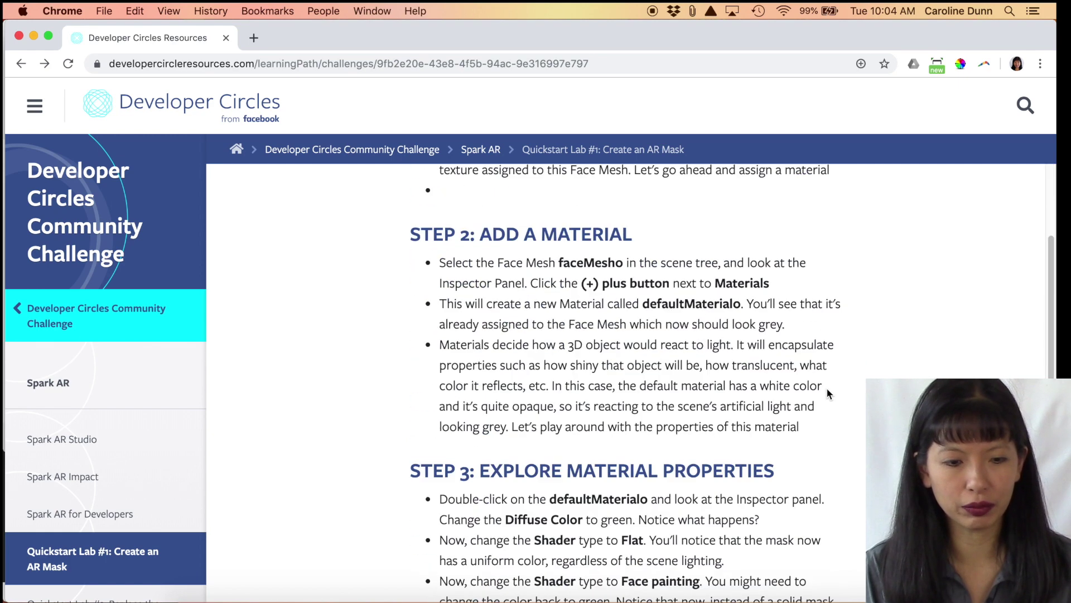
pyautogui.scroll(-5, 825, 390)
pyautogui.scroll(15, 834, 404)
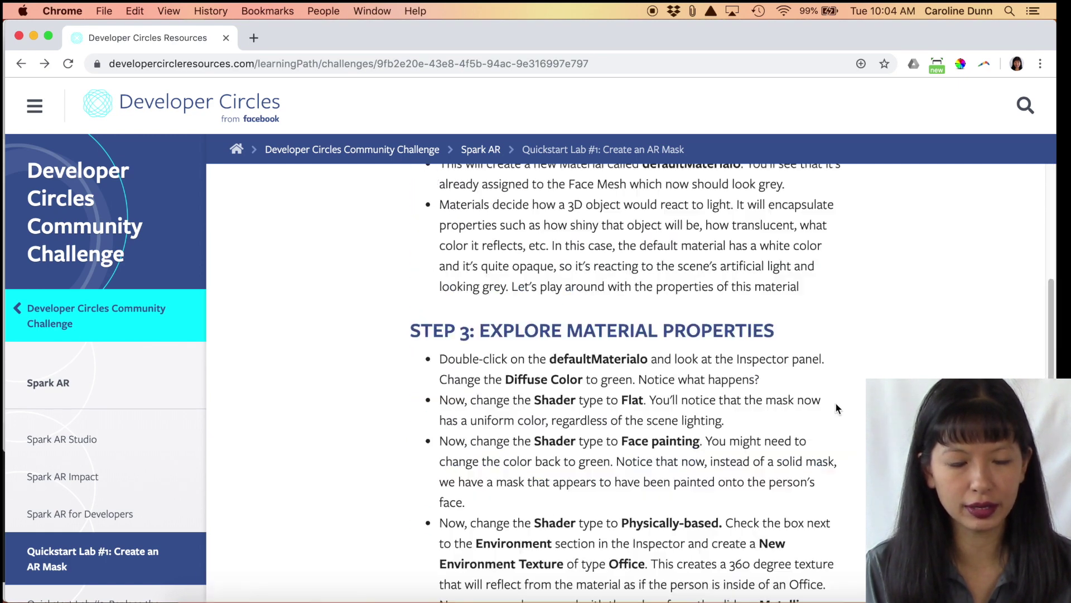
pyautogui.scroll(-3, 112, 466)
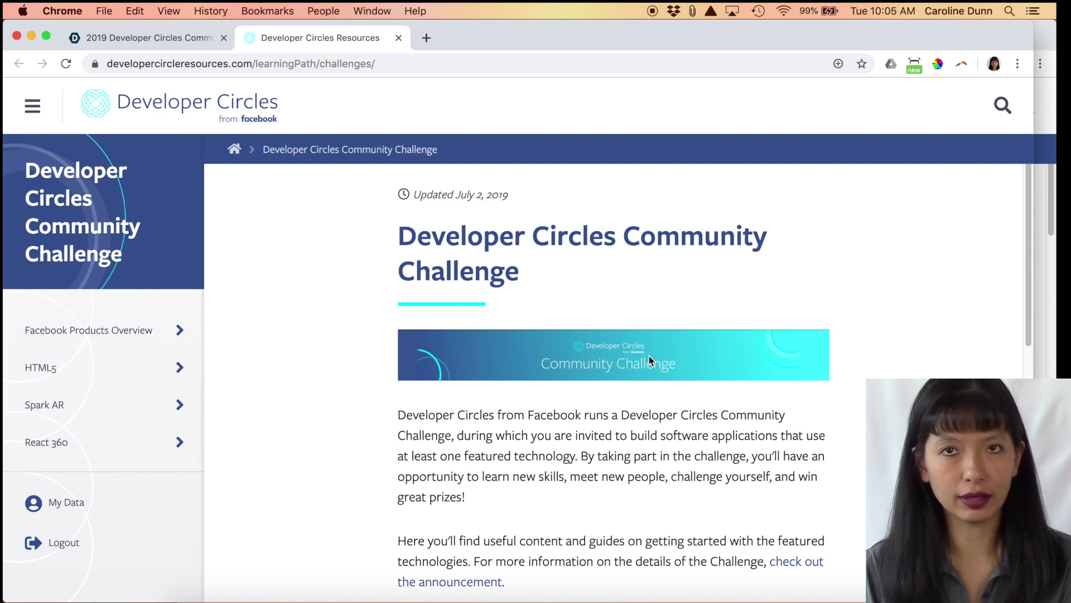
# Browse the HTML5 learning path, then go to Spark AR for Developers and the Quickstart Lab #1 guide.
pyautogui.click(119, 367)
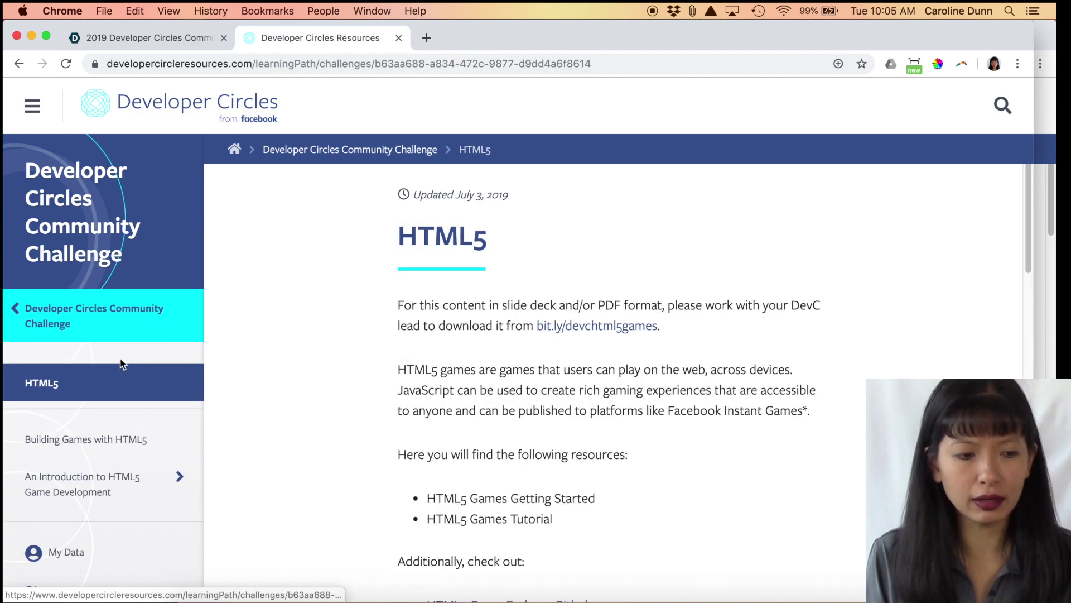
pyautogui.scroll(-12, 622, 420)
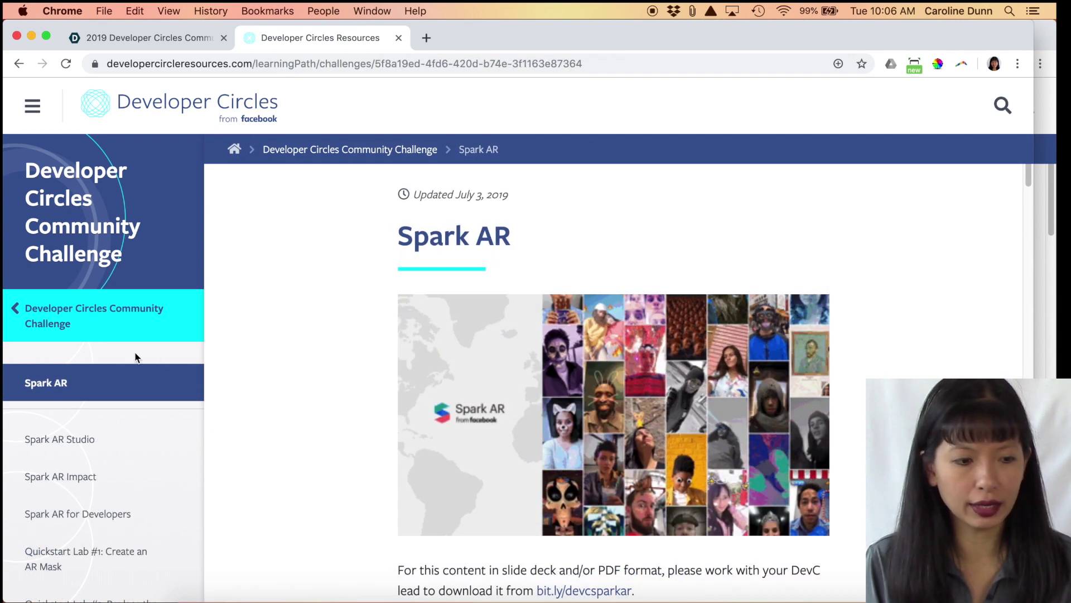
pyautogui.scroll(-10, 220, 359)
pyautogui.scroll(-4, 125, 430)
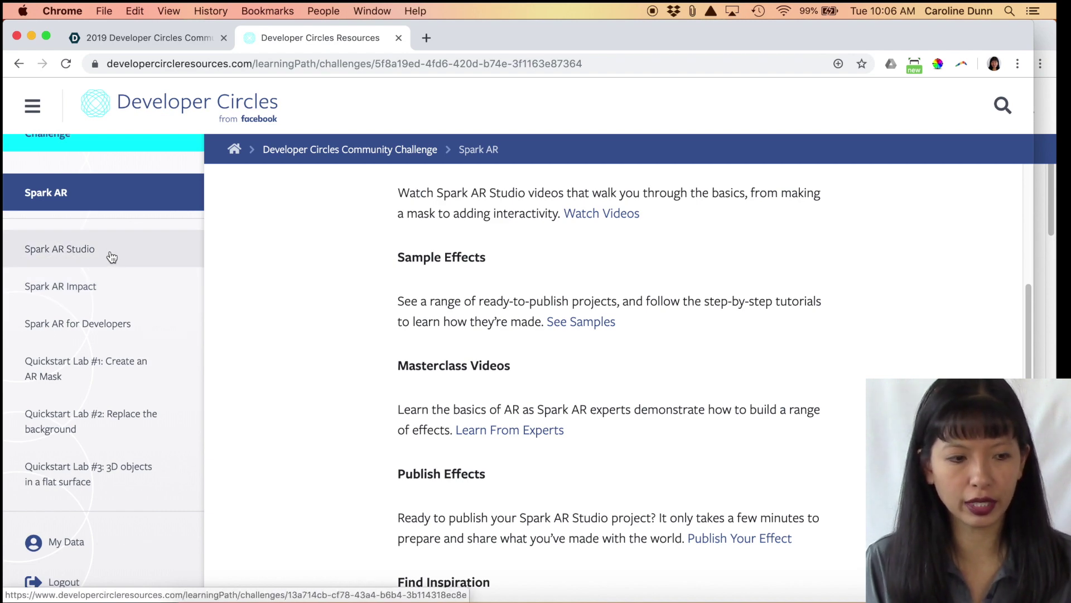
pyautogui.click(115, 331)
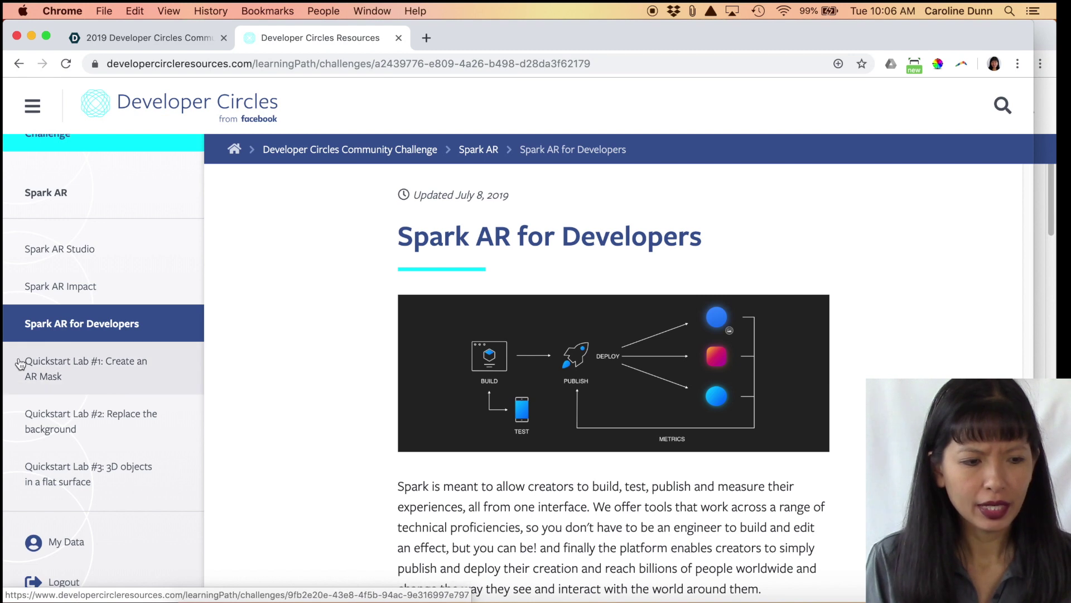
pyautogui.click(39, 366)
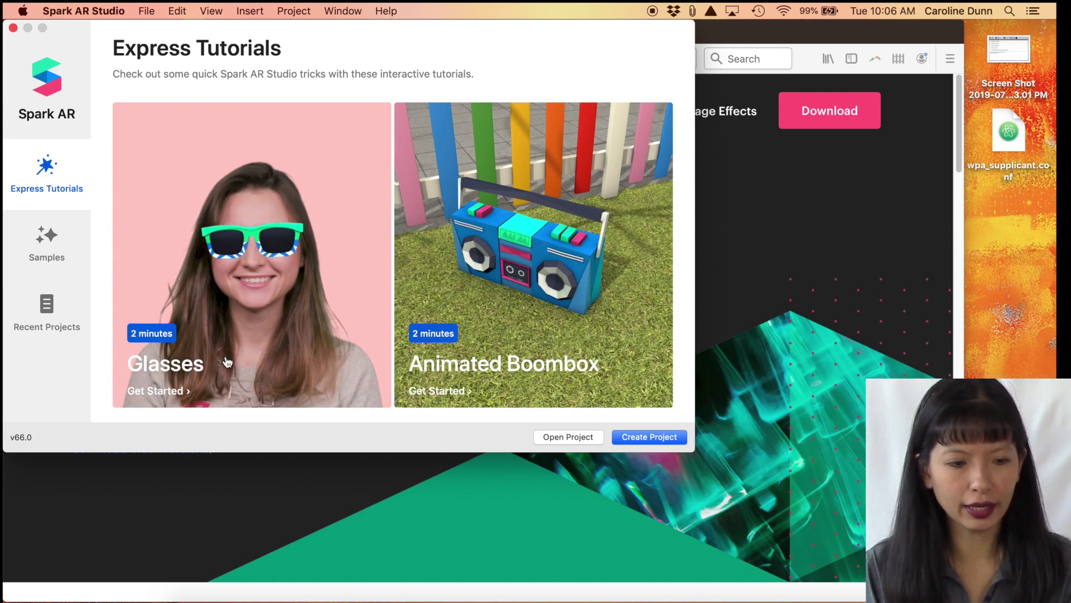
# Create a new blank project from the Spark AR Studio launcher.
pyautogui.click(623, 438)
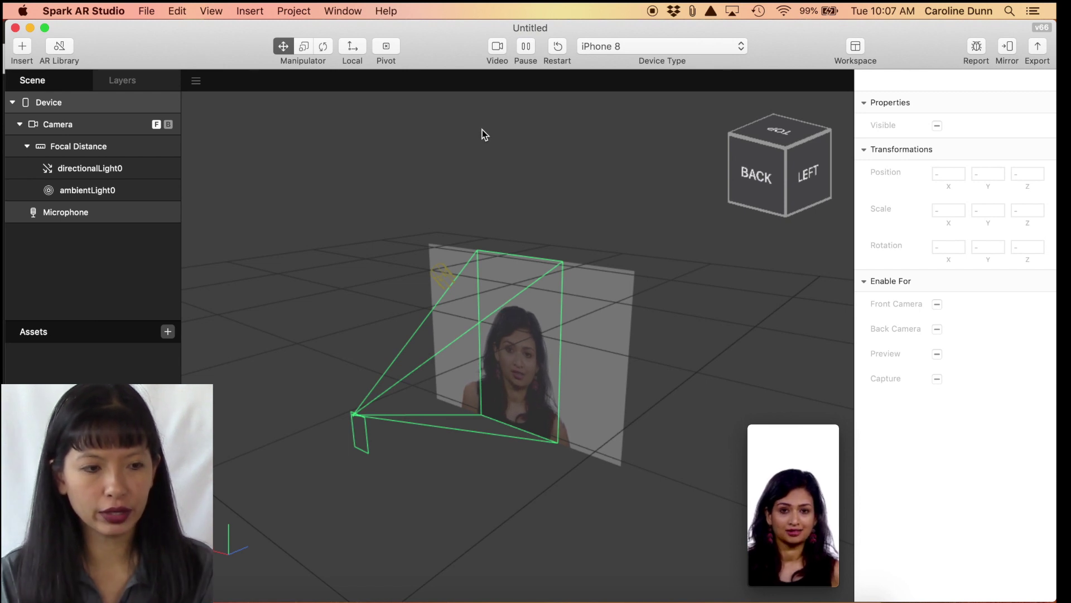
# Pop the small face preview out into its own larger simulator window.
pyautogui.click(796, 496)
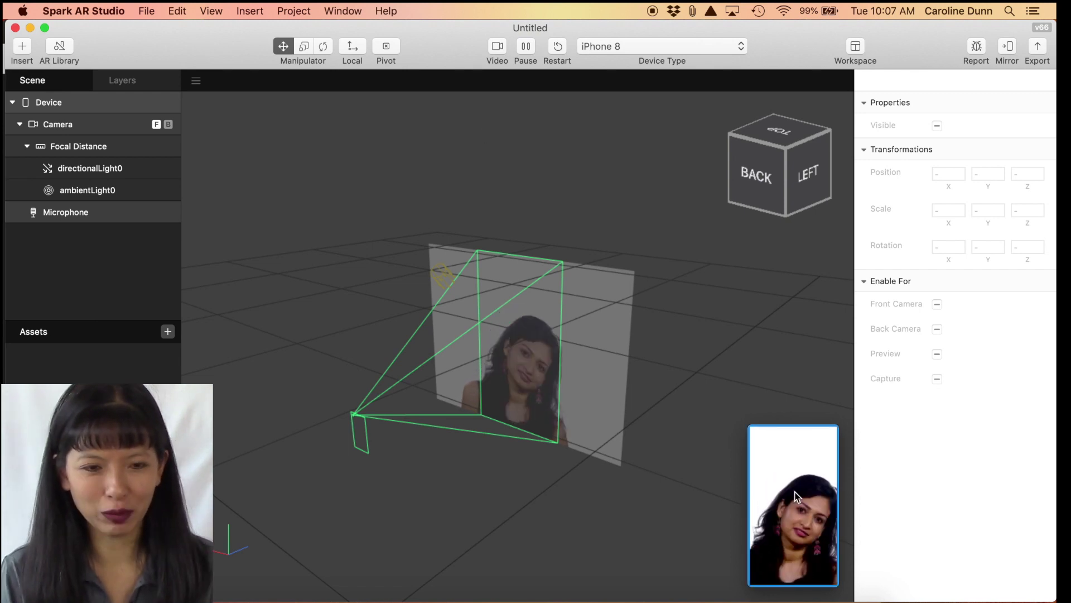
pyautogui.click(789, 512)
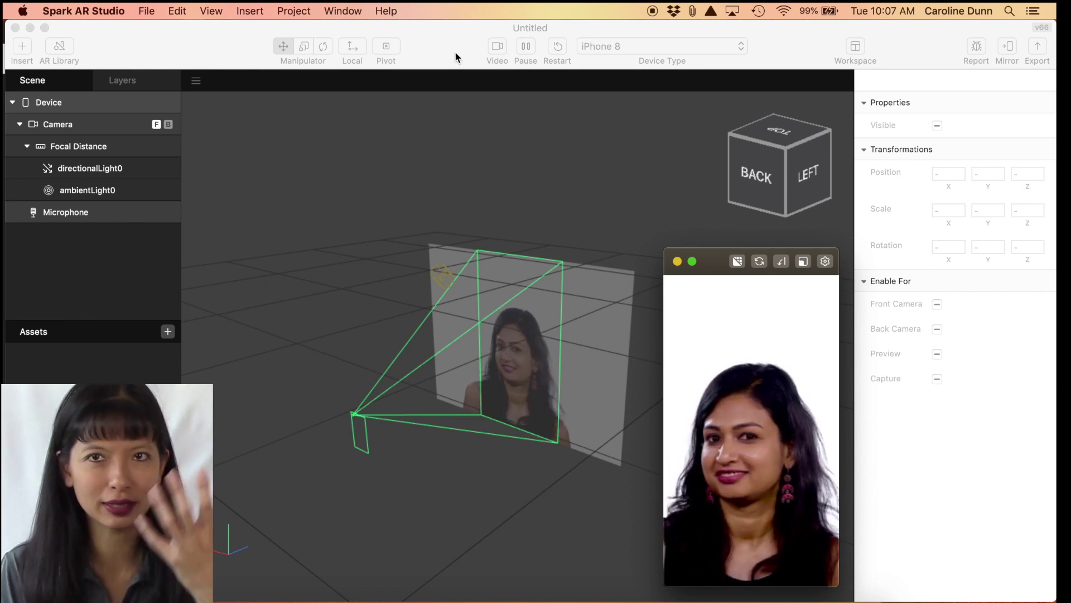
# Try several sample face videos and a blank video in the simulator's Video choices.
pyautogui.click(497, 47)
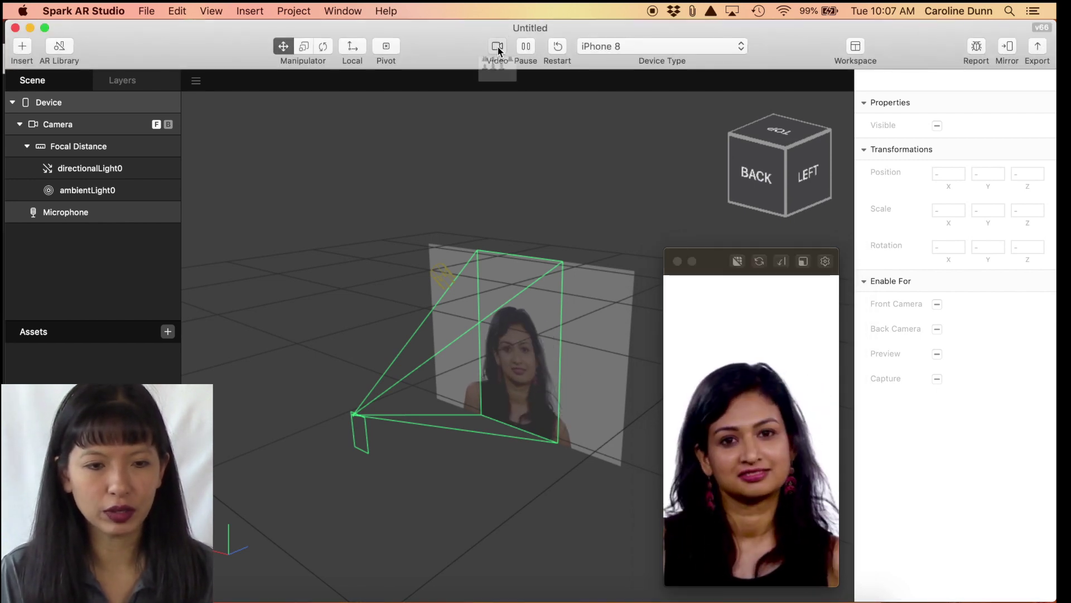
pyautogui.click(478, 127)
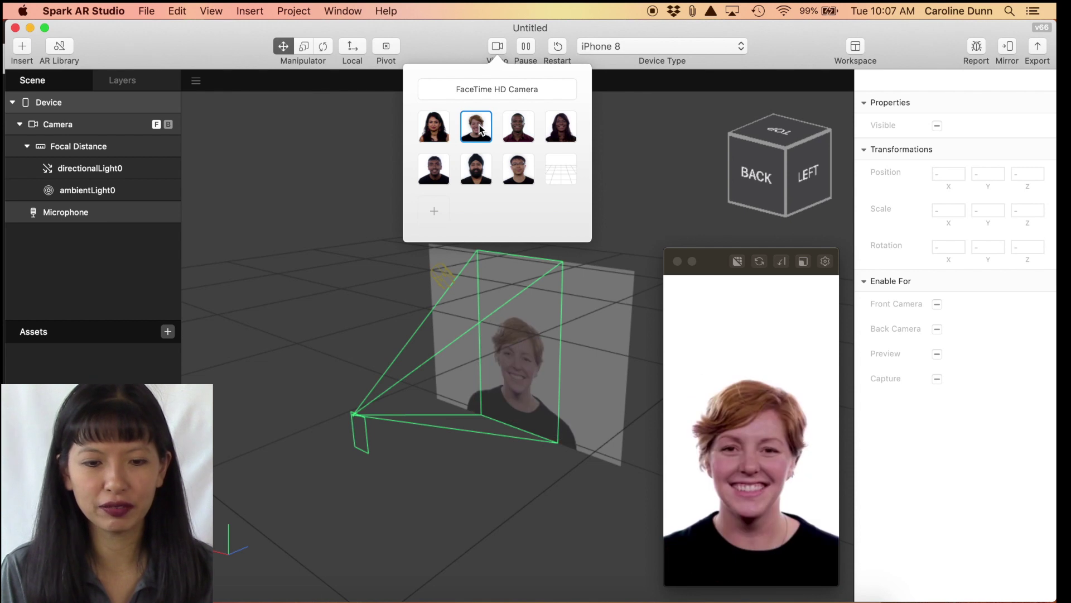
pyautogui.click(512, 132)
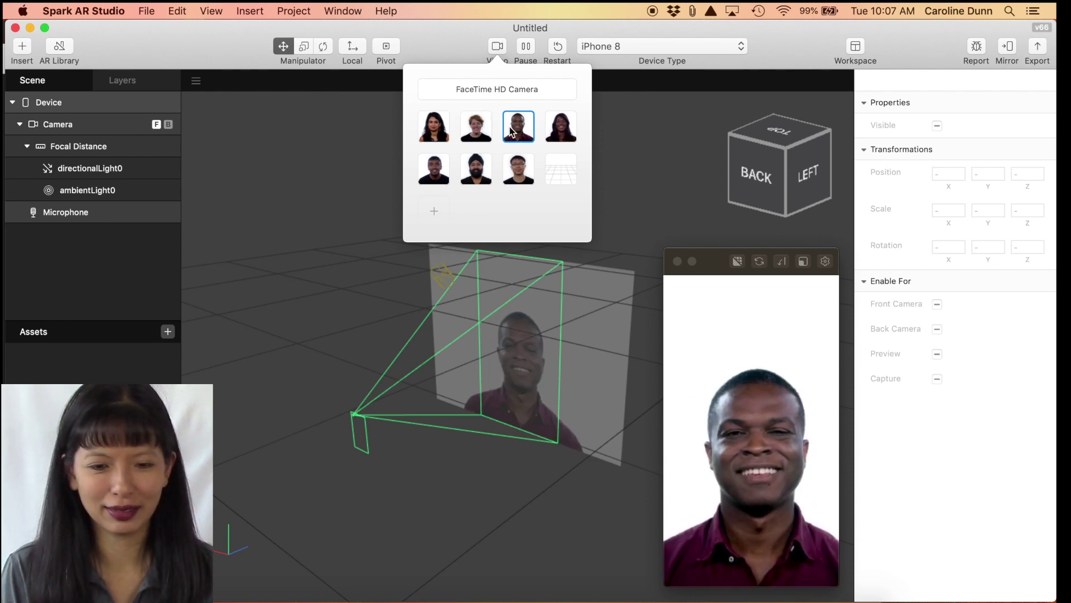
pyautogui.click(561, 134)
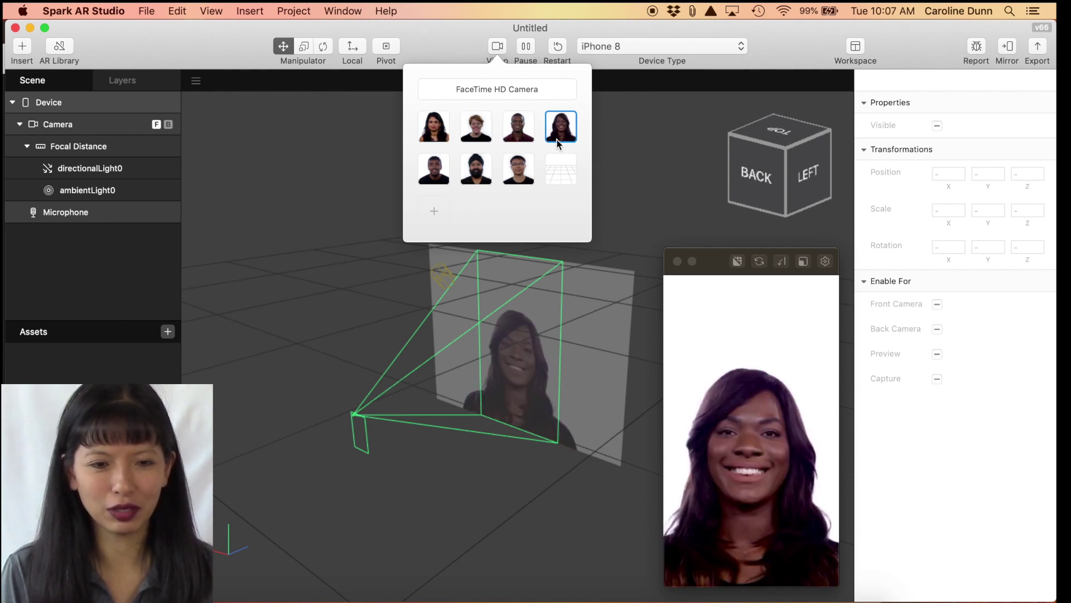
pyautogui.click(532, 178)
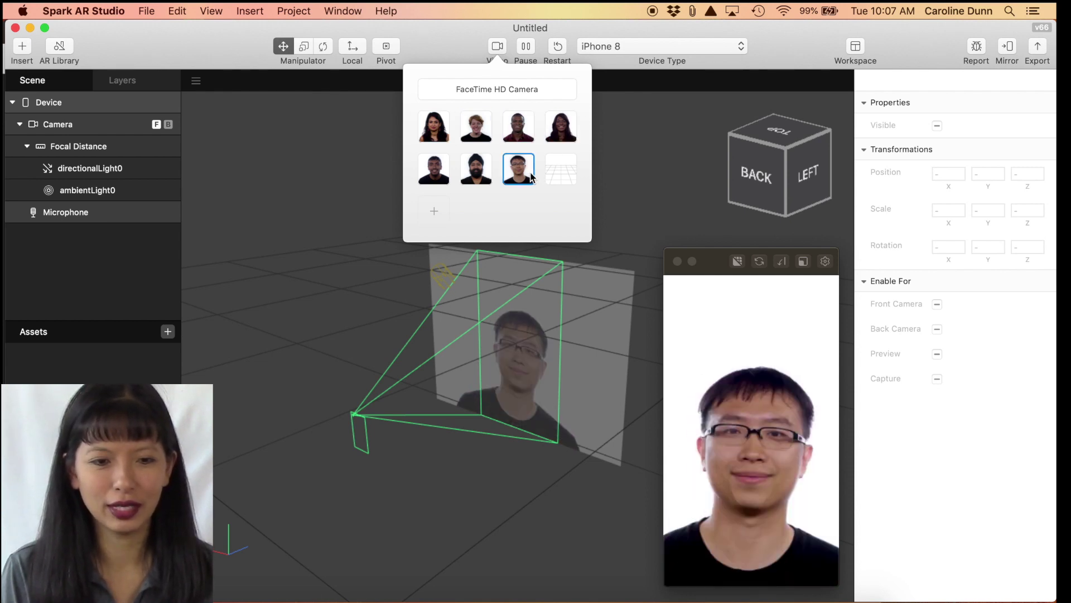
pyautogui.click(564, 174)
pyautogui.click(478, 178)
pyautogui.click(442, 176)
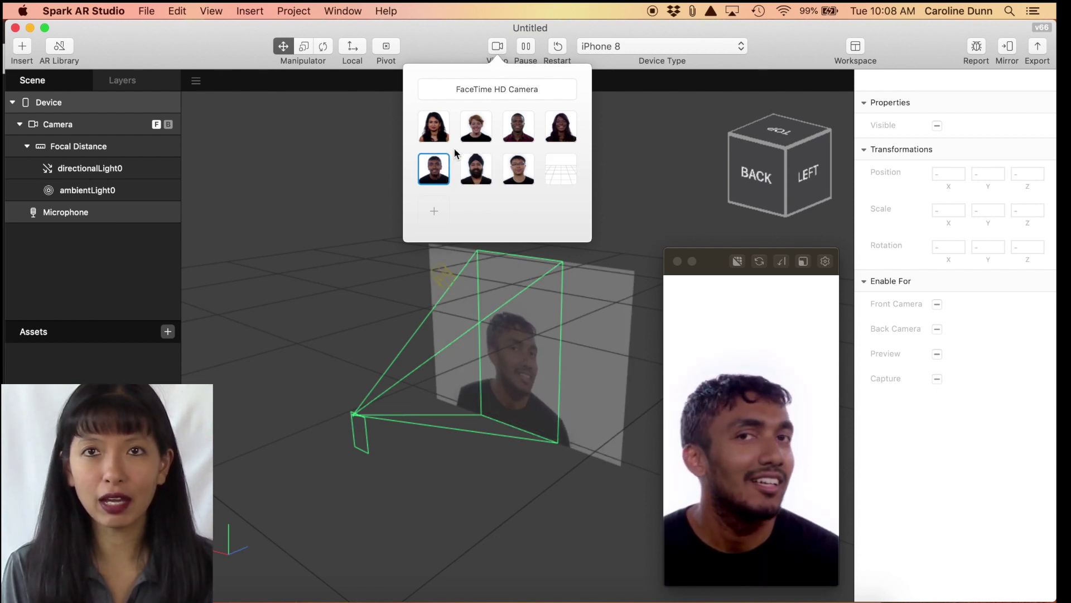
# Try the live webcam feed, then settle on the sample video of the woman with earrings.
pyautogui.click(480, 91)
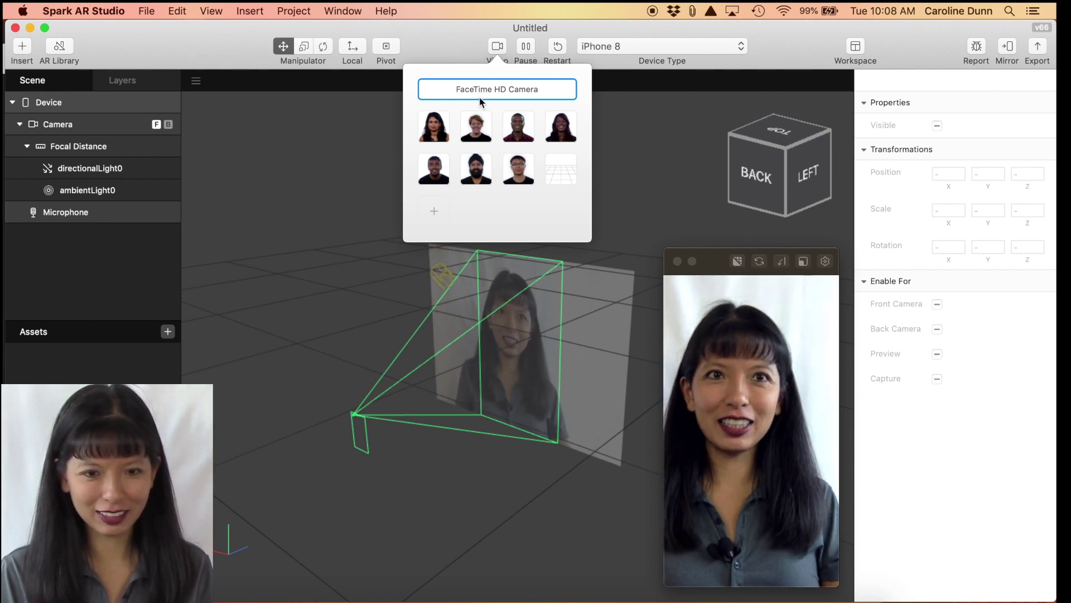
pyautogui.click(483, 135)
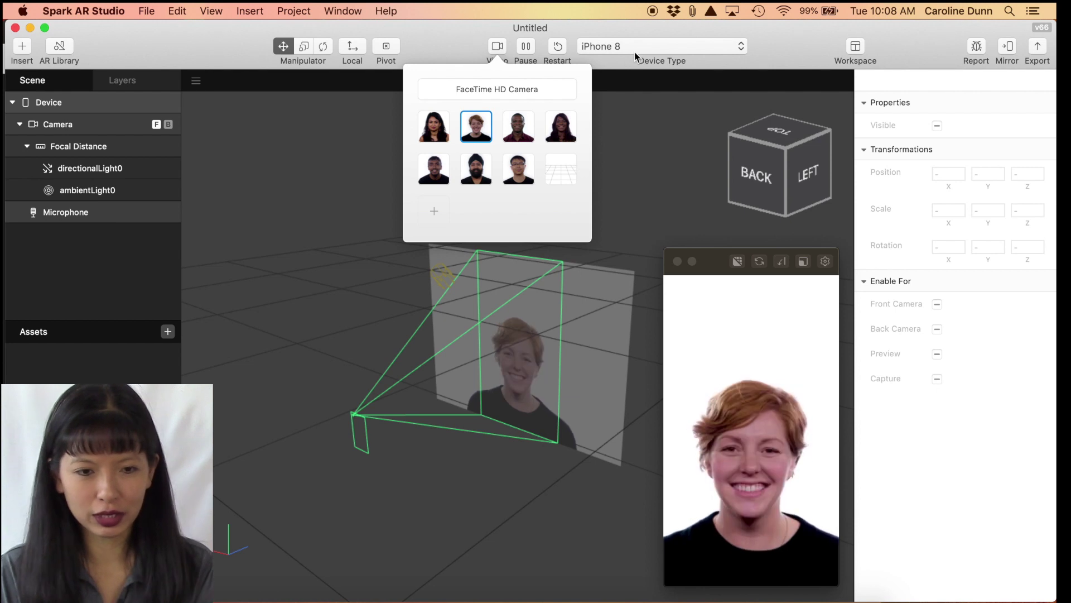
pyautogui.click(446, 124)
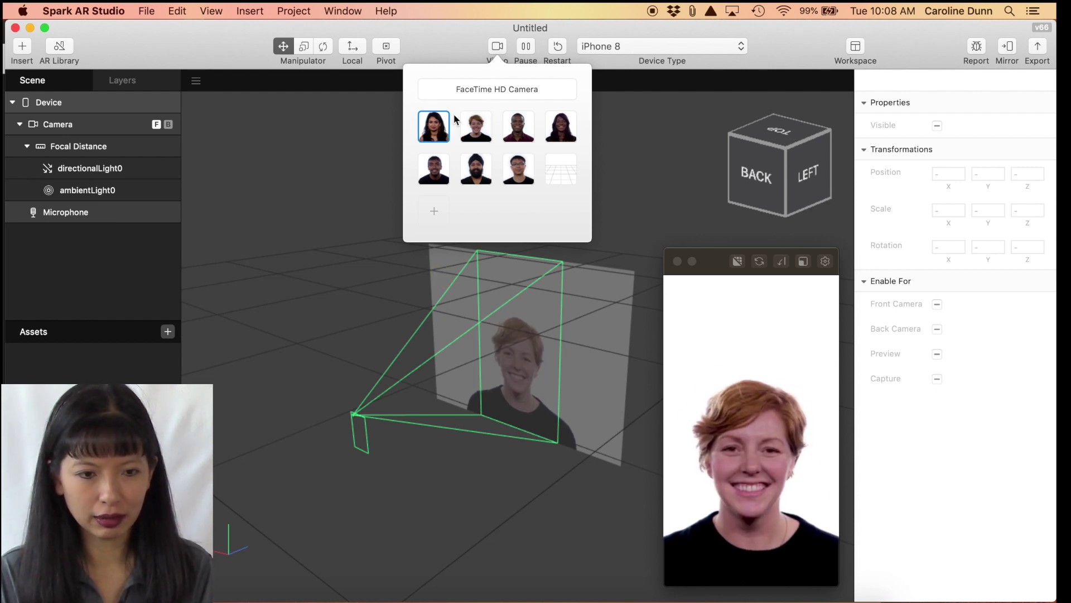
pyautogui.click(672, 49)
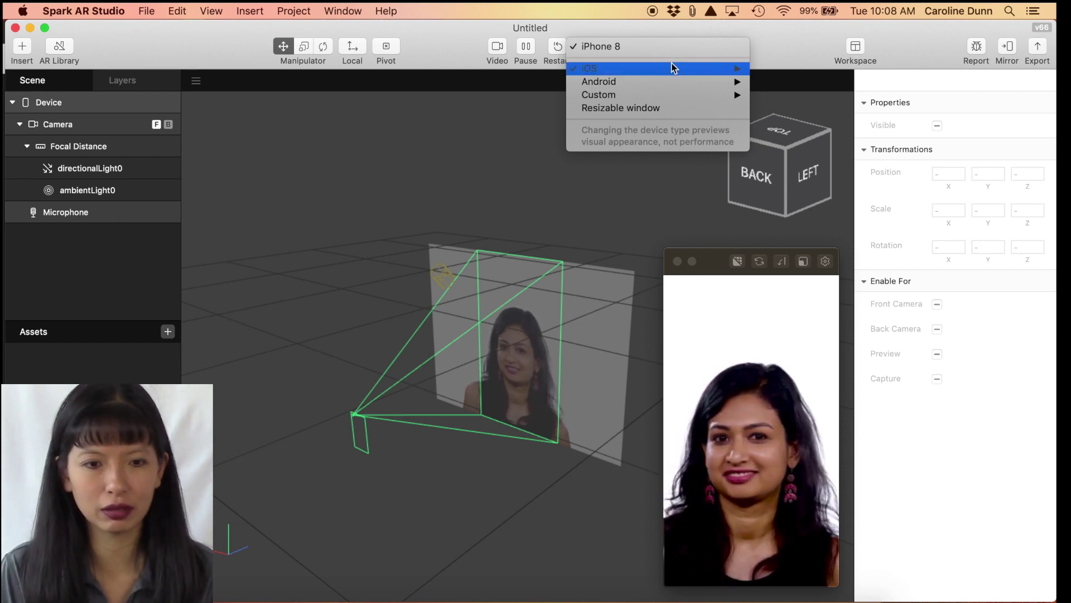
# Preview the effect on an iPhone X and then on a Samsung Galaxy S9.
pyautogui.moveTo(658, 68)
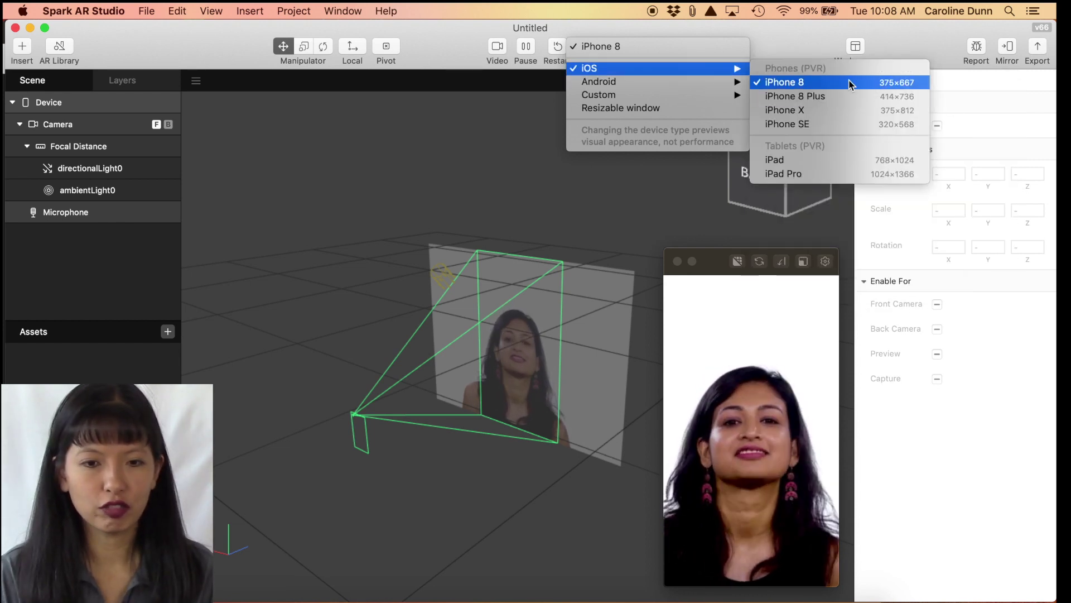
pyautogui.click(828, 113)
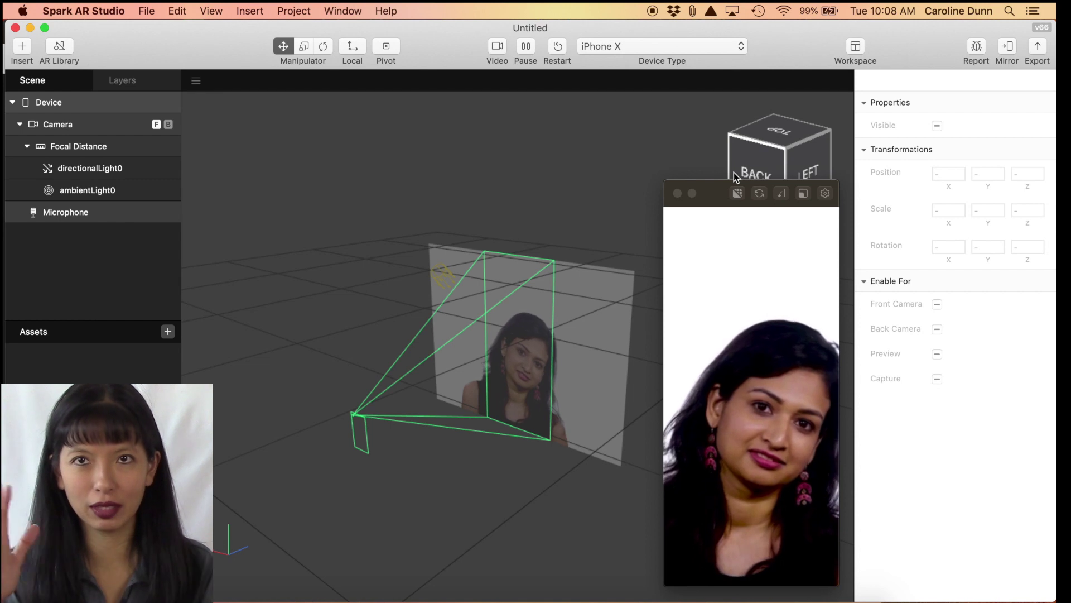
pyautogui.click(668, 46)
pyautogui.moveTo(669, 91)
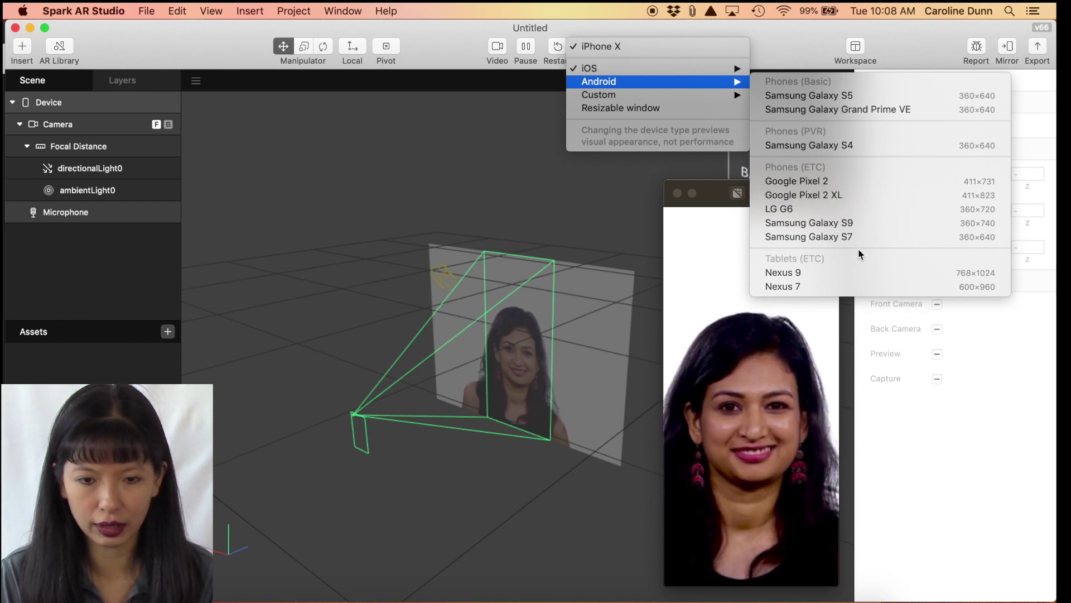
pyautogui.click(856, 224)
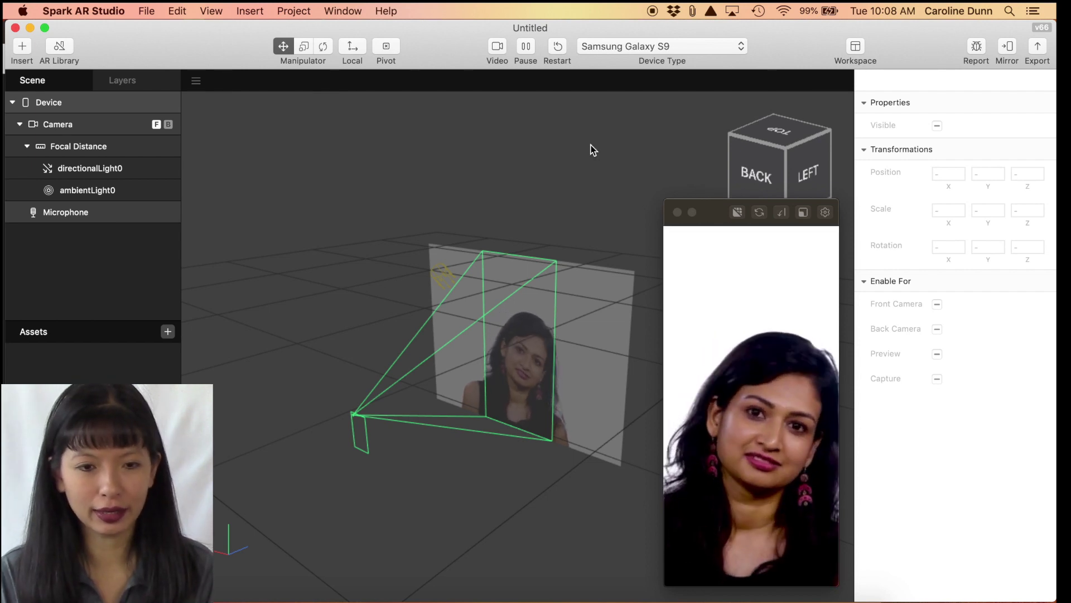
# Switch the preview device to iPhone 8 and pause the sample video.
pyautogui.click(623, 46)
pyautogui.moveTo(627, 68)
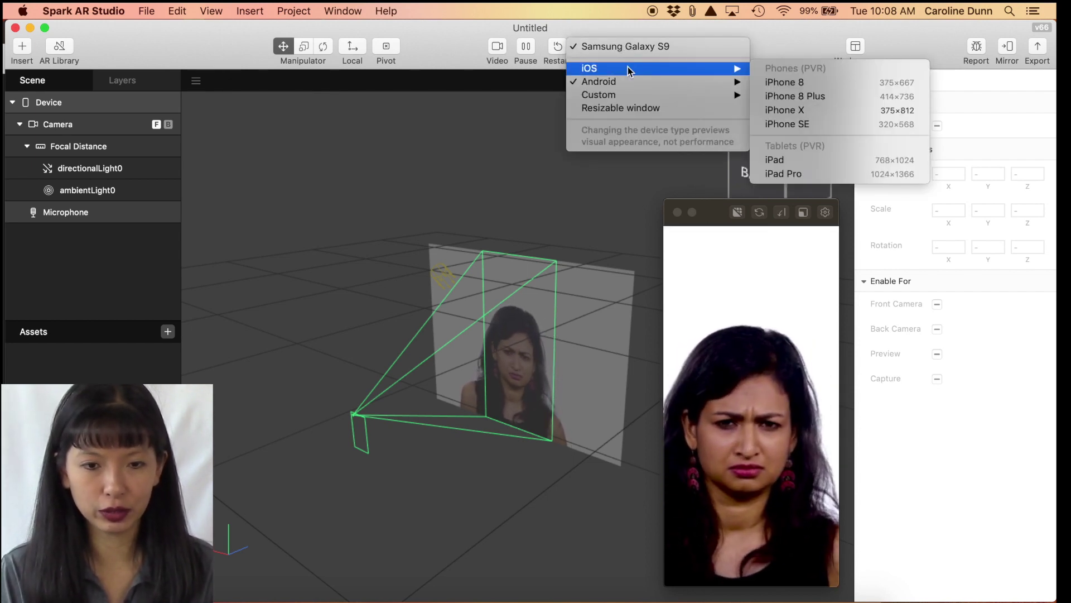
pyautogui.click(778, 82)
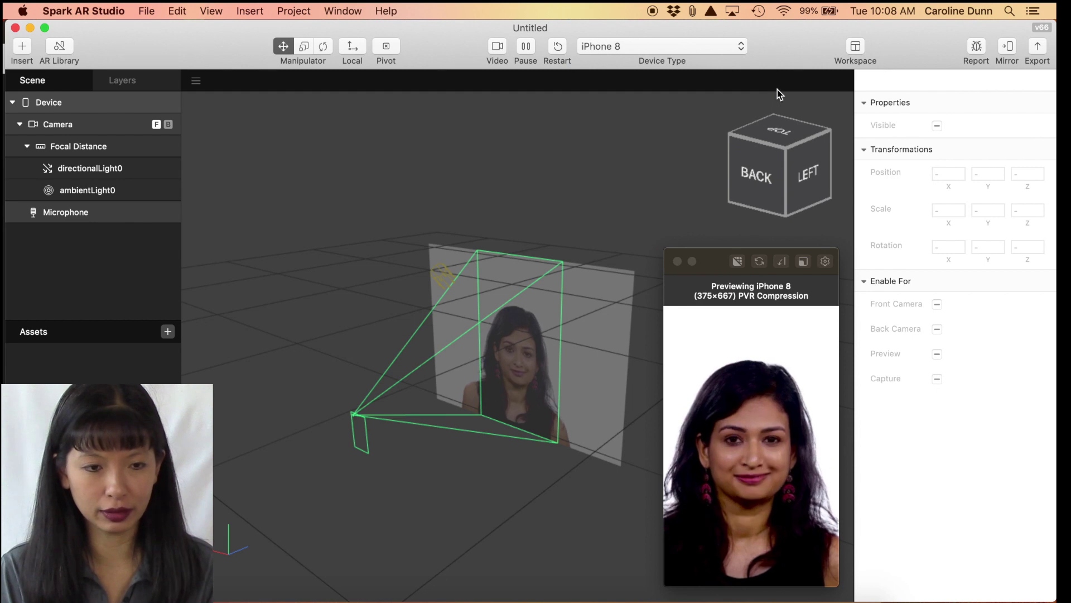
pyautogui.click(525, 46)
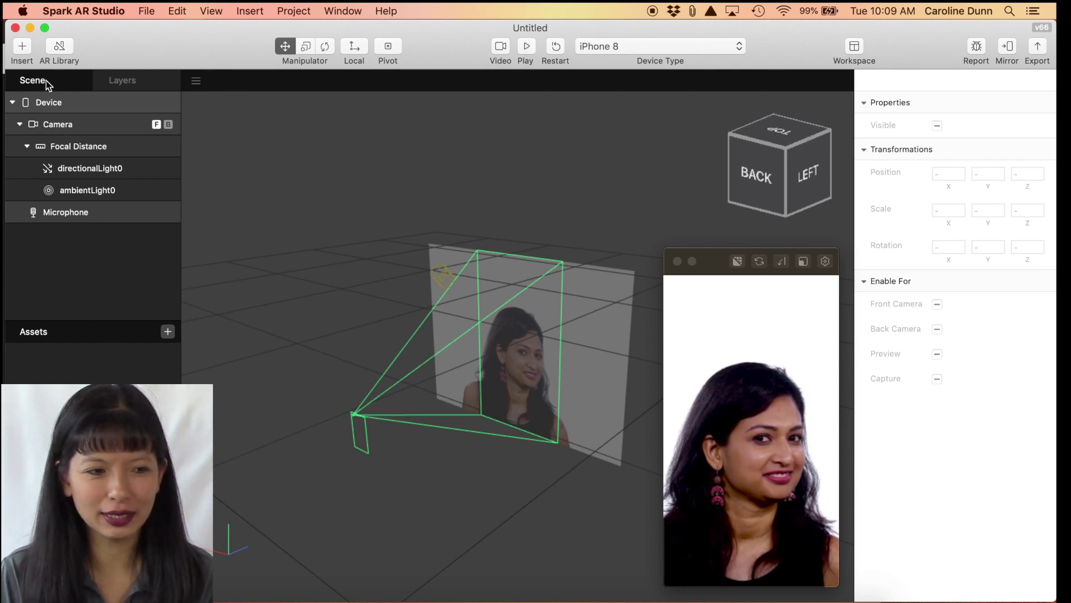
# Glance at the Layers tab, return to the Scene tab, and bring up the Insert object list.
pyautogui.click(133, 81)
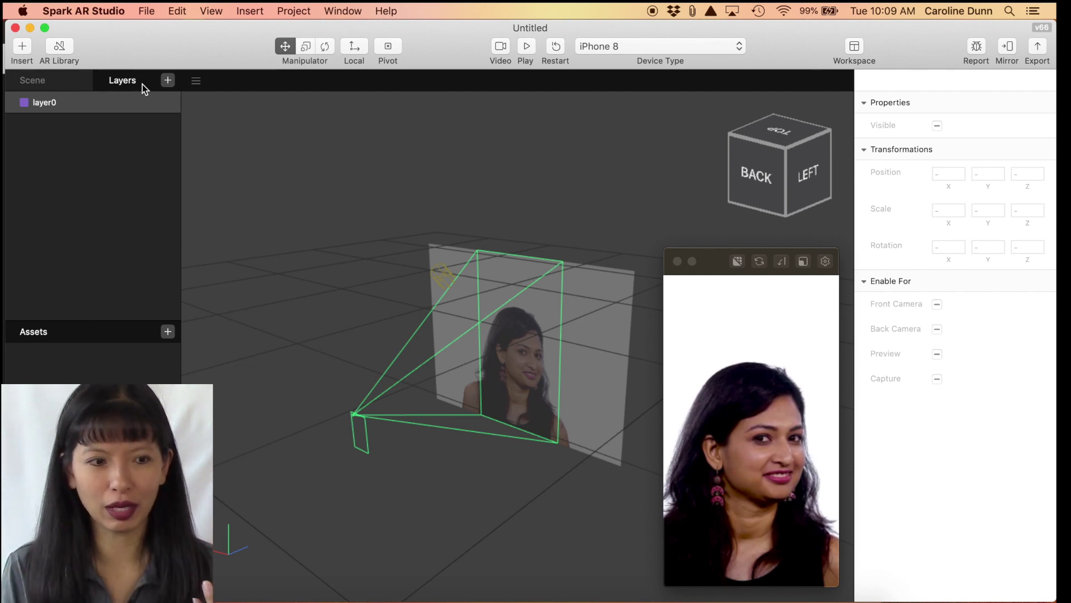
pyautogui.click(31, 85)
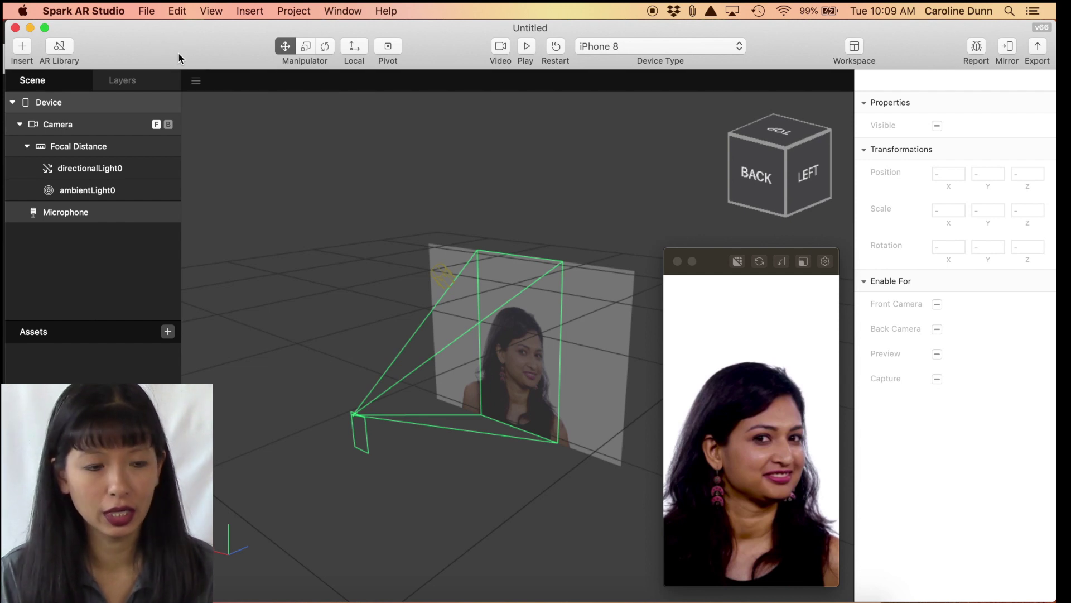
pyautogui.click(22, 48)
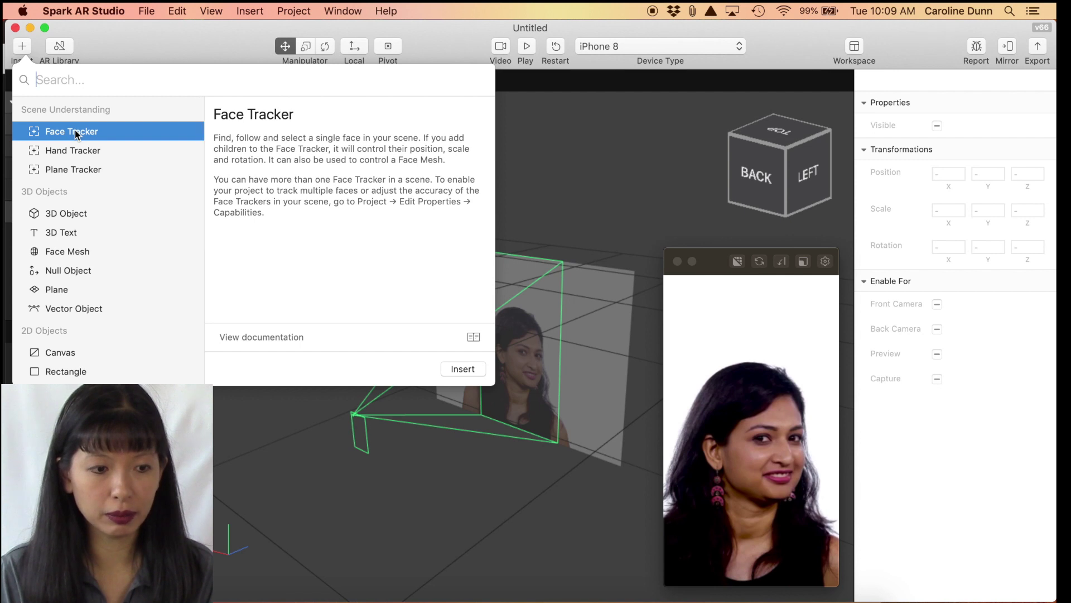
# Insert a Face Tracker (facetracker0) into the scene and resume playing the sample video.
pyautogui.click(452, 366)
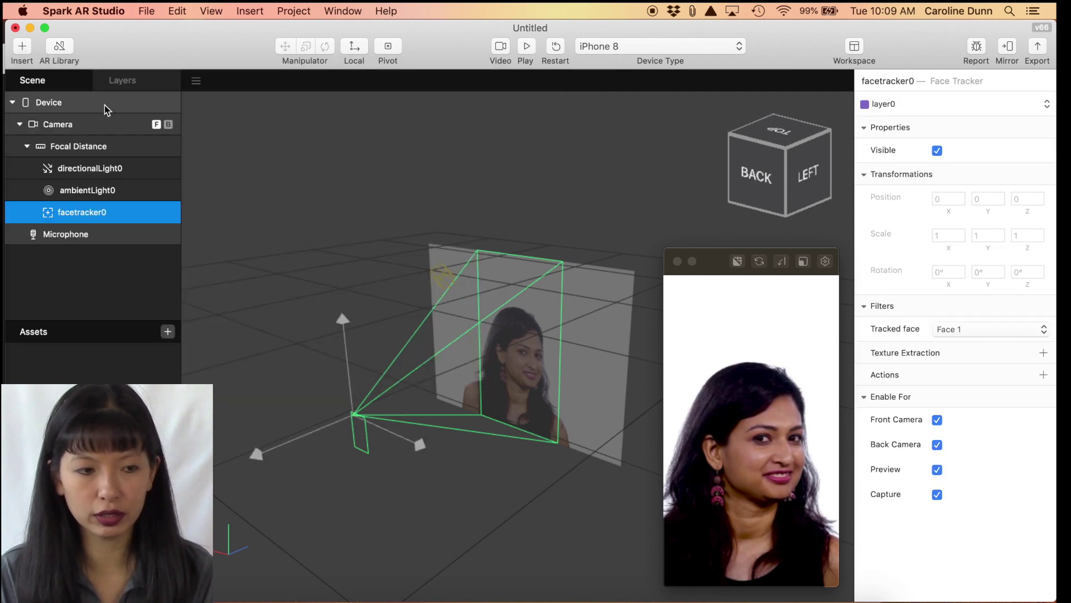
pyautogui.rightClick(106, 109)
pyautogui.moveTo(124, 108)
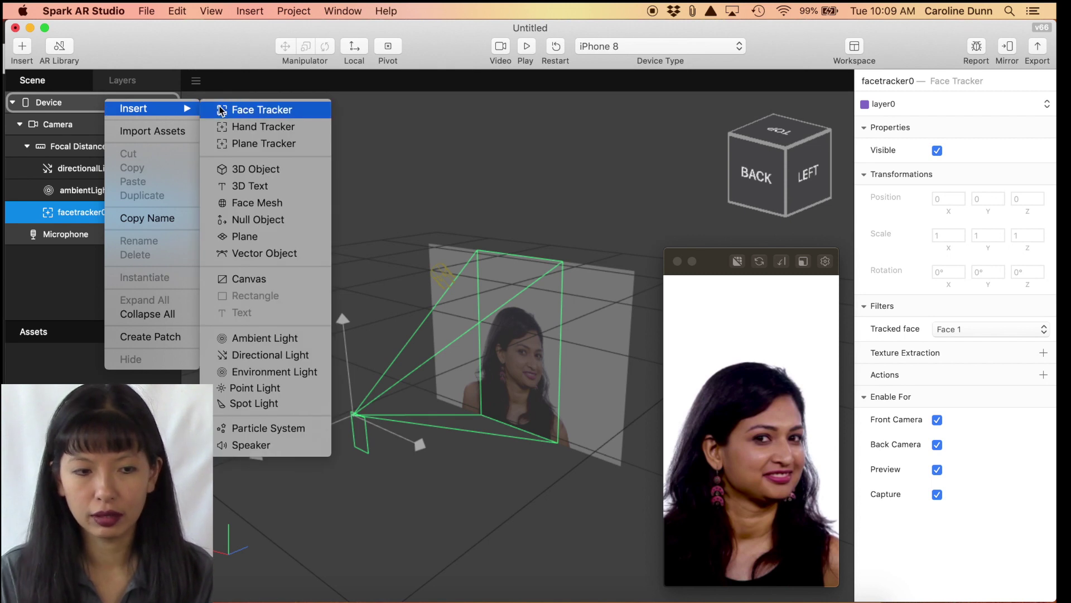
pyautogui.click(486, 154)
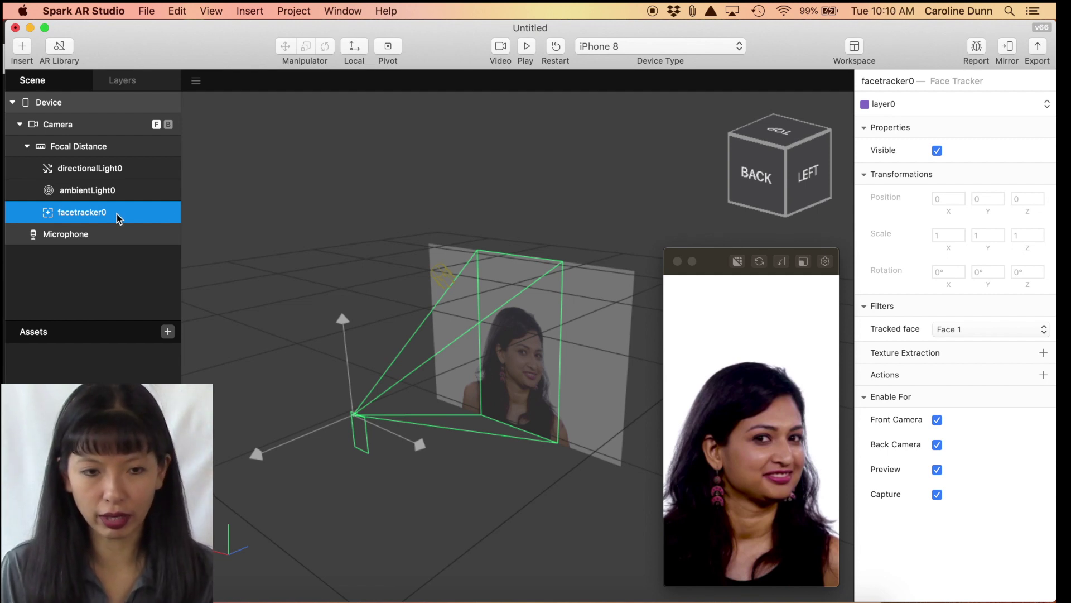
pyautogui.click(525, 53)
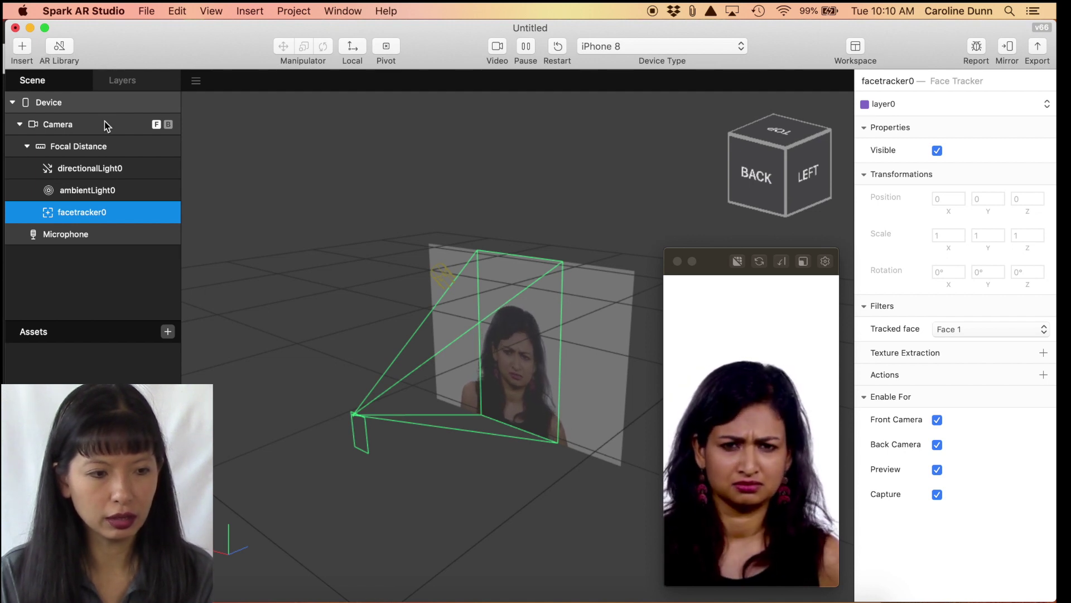
# Insert facemesh0 under facetracker0 and give it a new defaultMaterial0, shown under Materials.
pyautogui.rightClick(96, 102)
pyautogui.moveTo(126, 108)
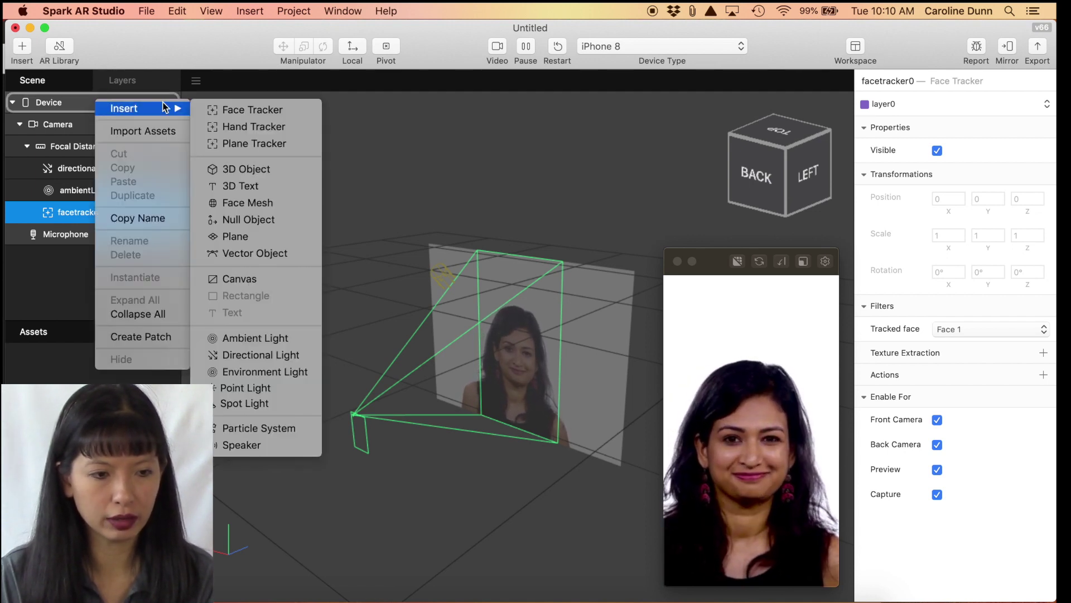
pyautogui.click(238, 205)
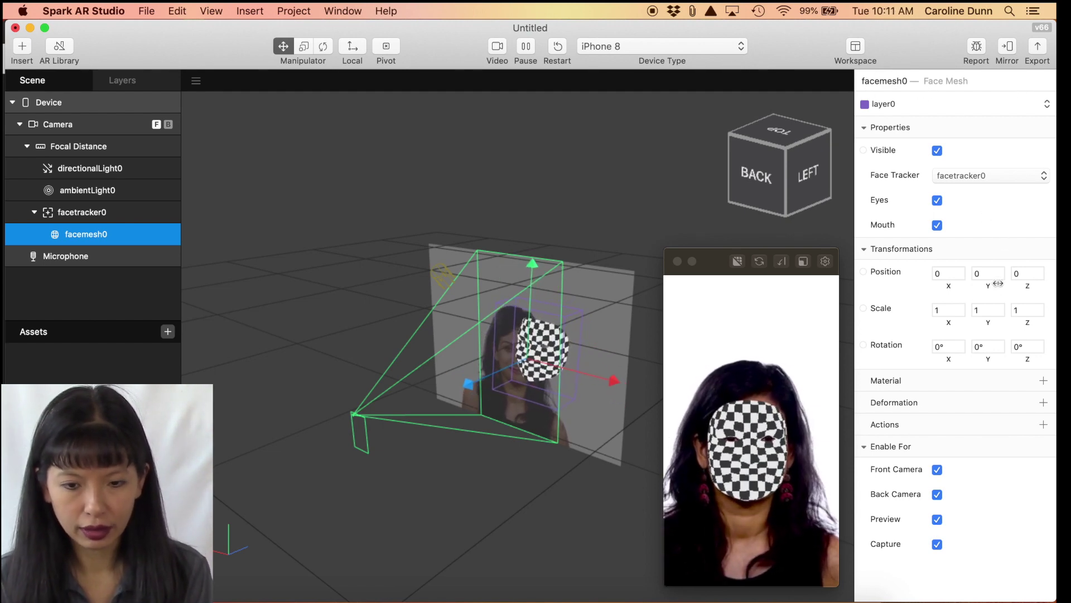
pyautogui.click(1043, 380)
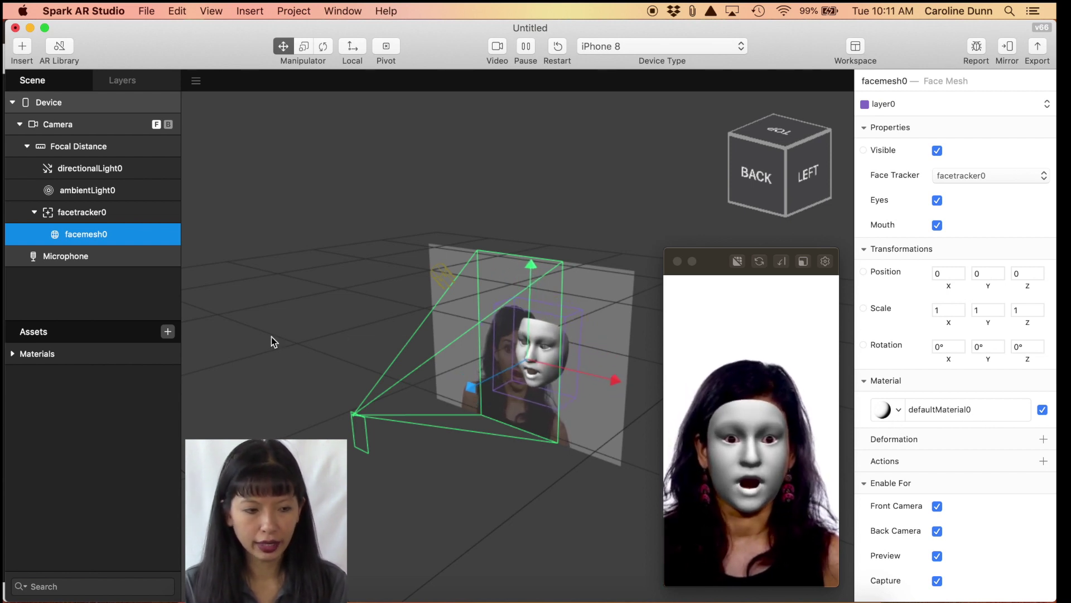
pyautogui.click(12, 354)
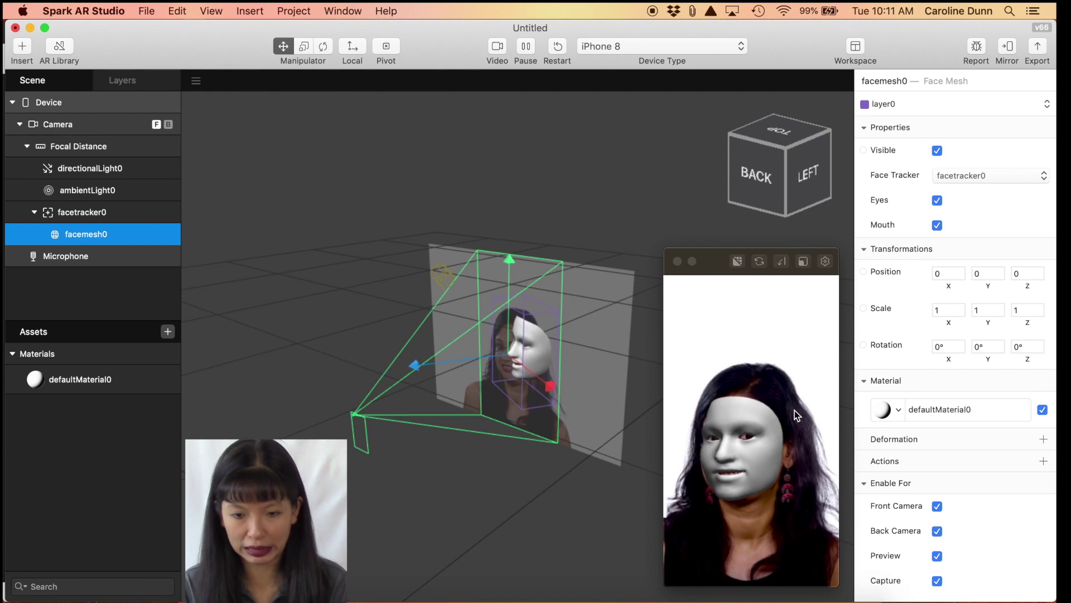
# Try the Flat shader on defaultMaterial0, then return it to Standard.
pyautogui.click(143, 384)
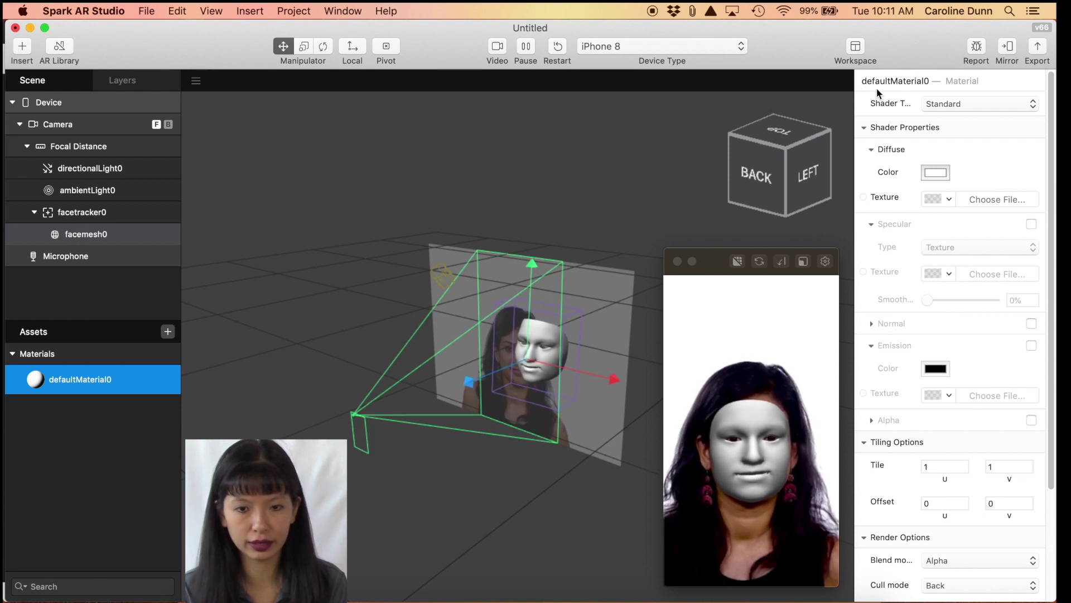
pyautogui.click(950, 106)
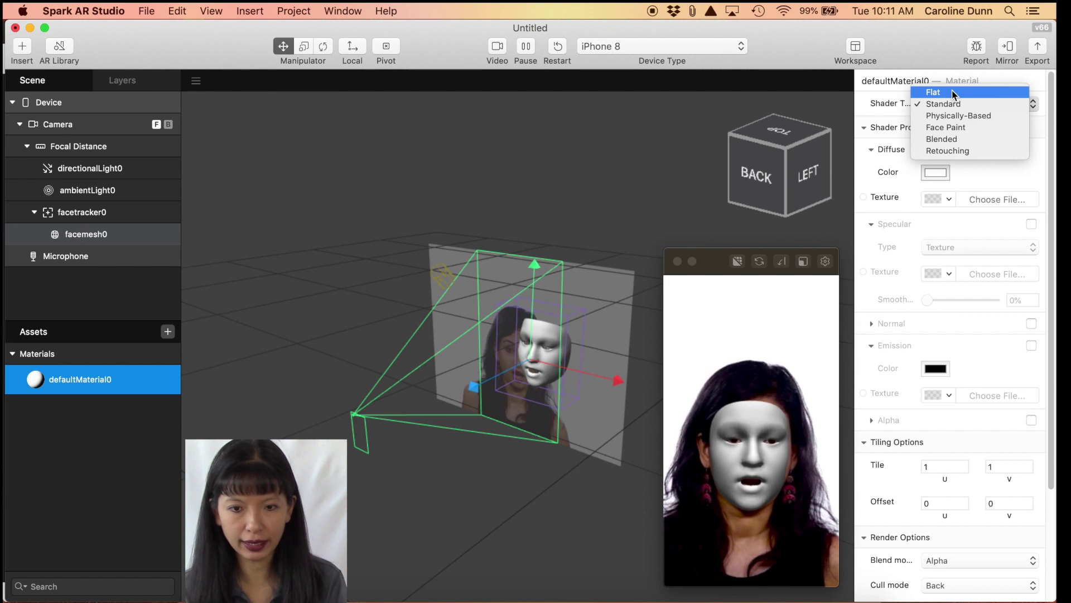
pyautogui.click(951, 92)
pyautogui.click(960, 104)
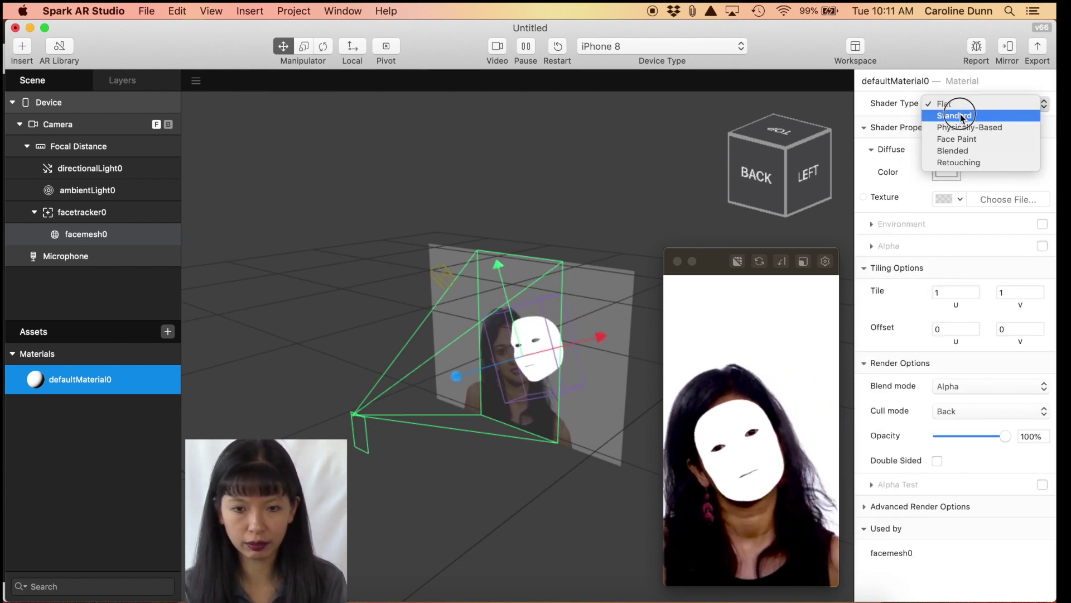
pyautogui.click(960, 115)
# Set defaultMaterial0's diffuse color to Green from the named colour list.
pyautogui.click(936, 172)
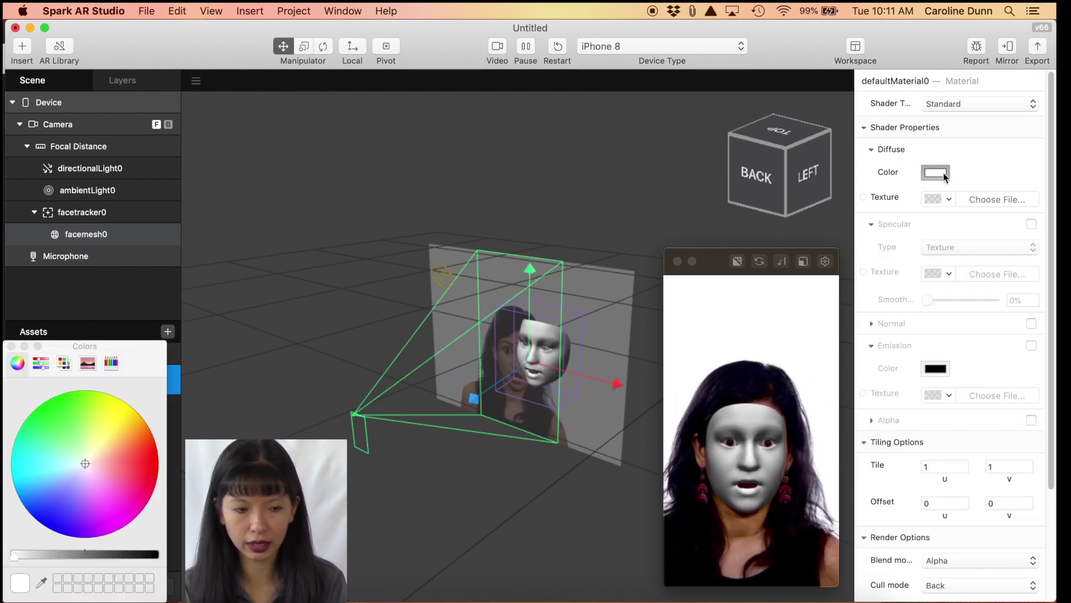
pyautogui.click(40, 364)
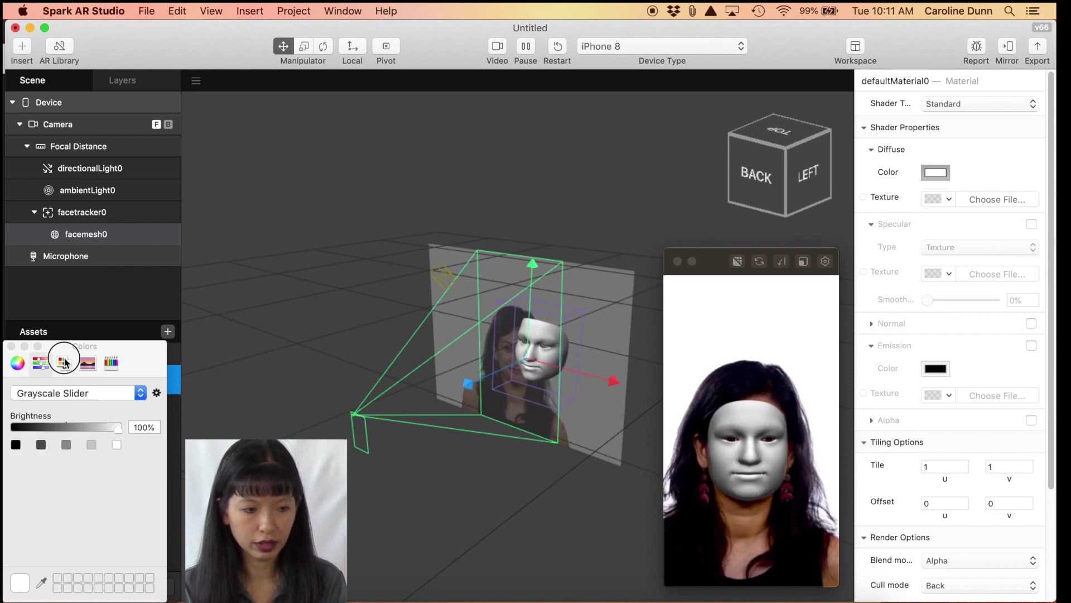
pyautogui.click(63, 363)
pyautogui.click(37, 472)
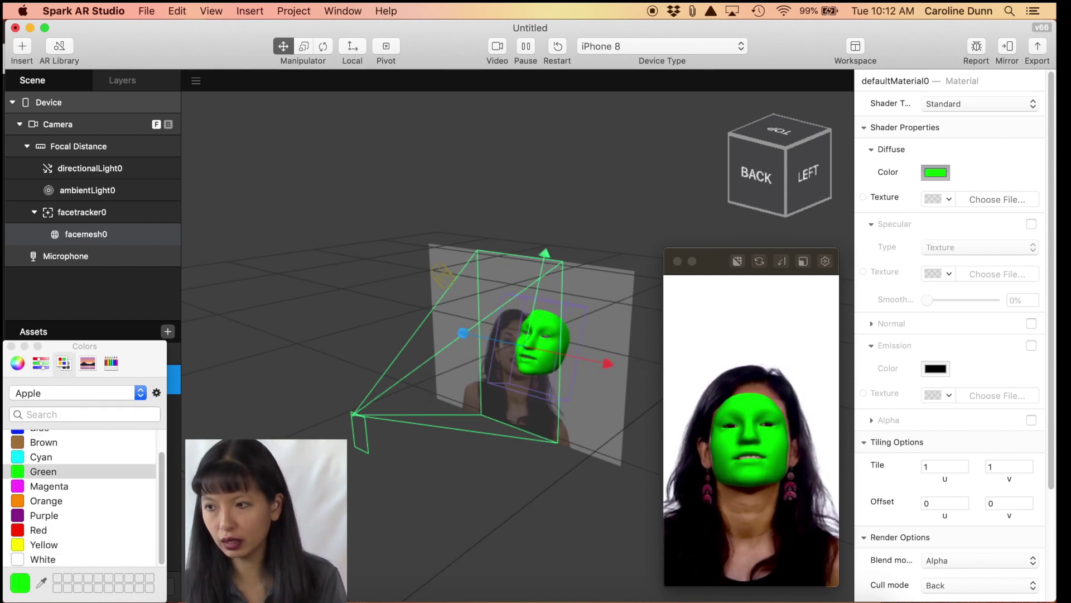
# Trial Color-type Face Paint in green and cyan, then switch defaultMaterial0 to Physically-Based.
pyautogui.click(937, 106)
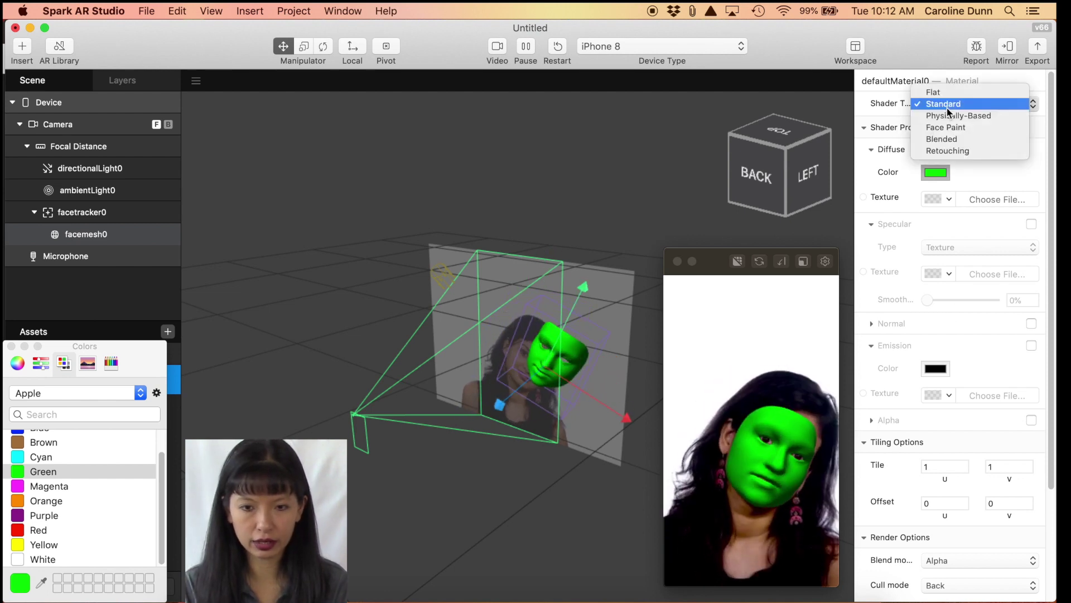
pyautogui.click(966, 129)
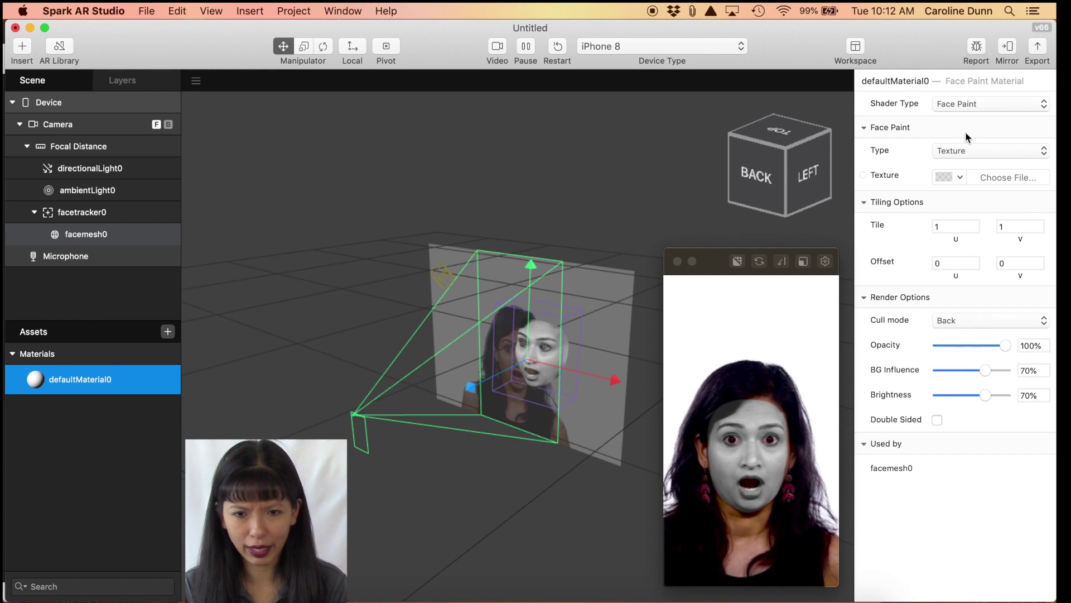
pyautogui.click(967, 149)
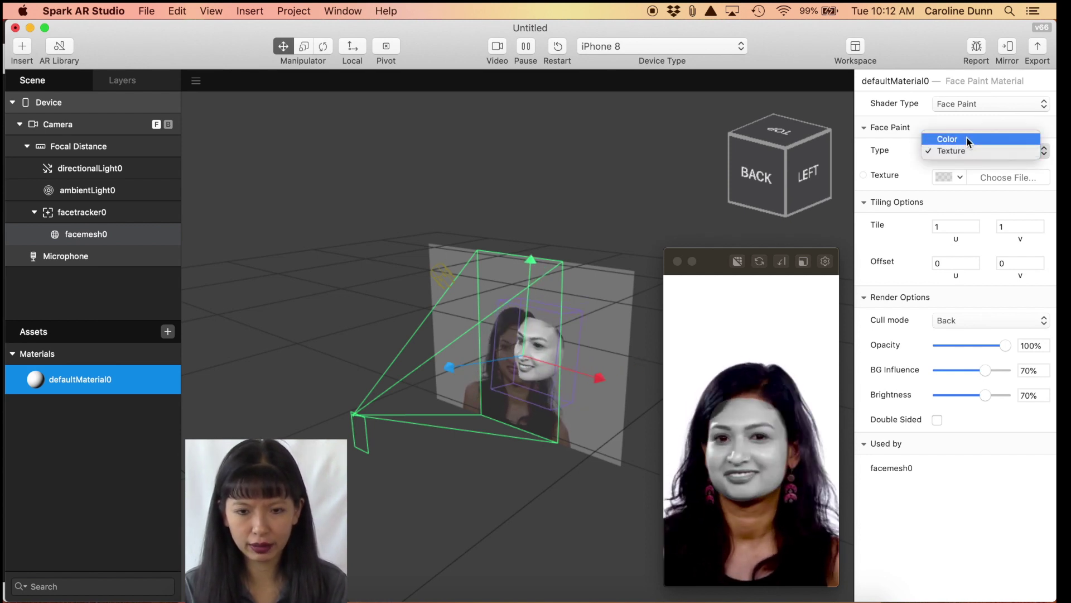
pyautogui.click(966, 139)
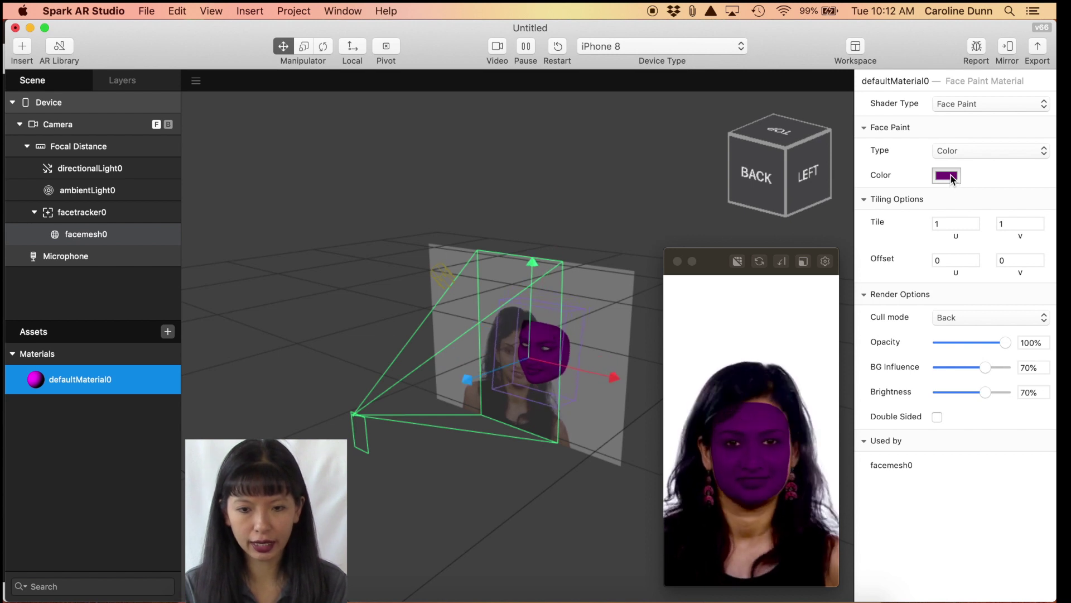
pyautogui.click(948, 175)
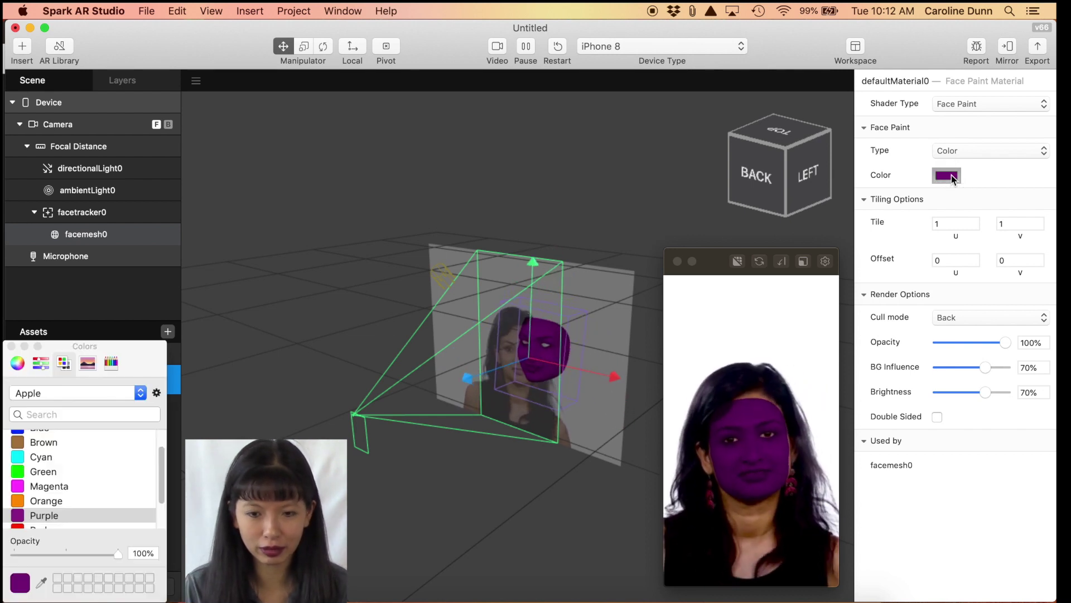
pyautogui.click(41, 471)
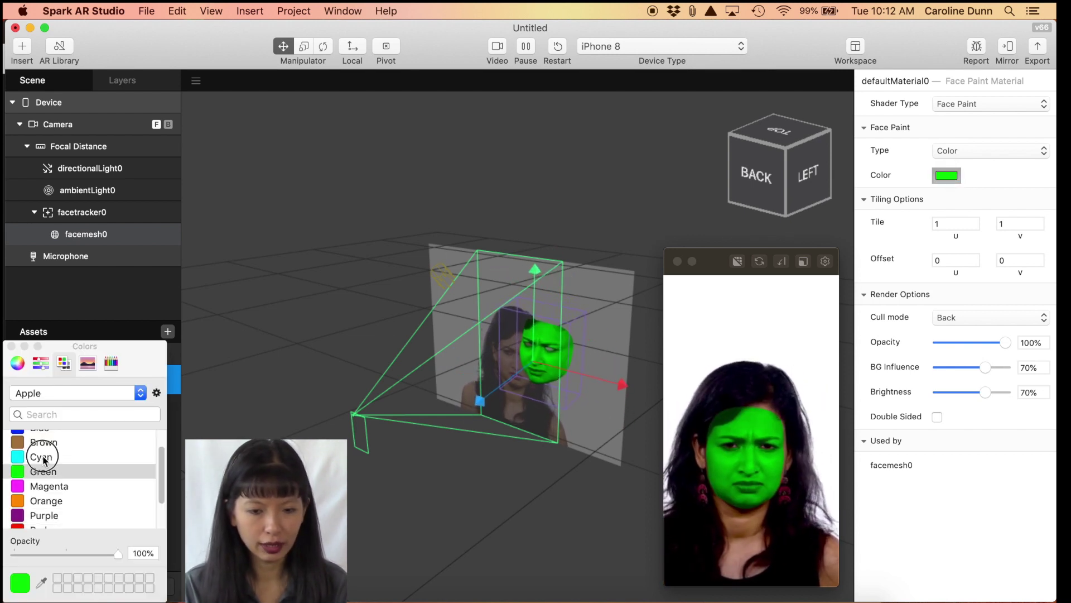
pyautogui.click(42, 457)
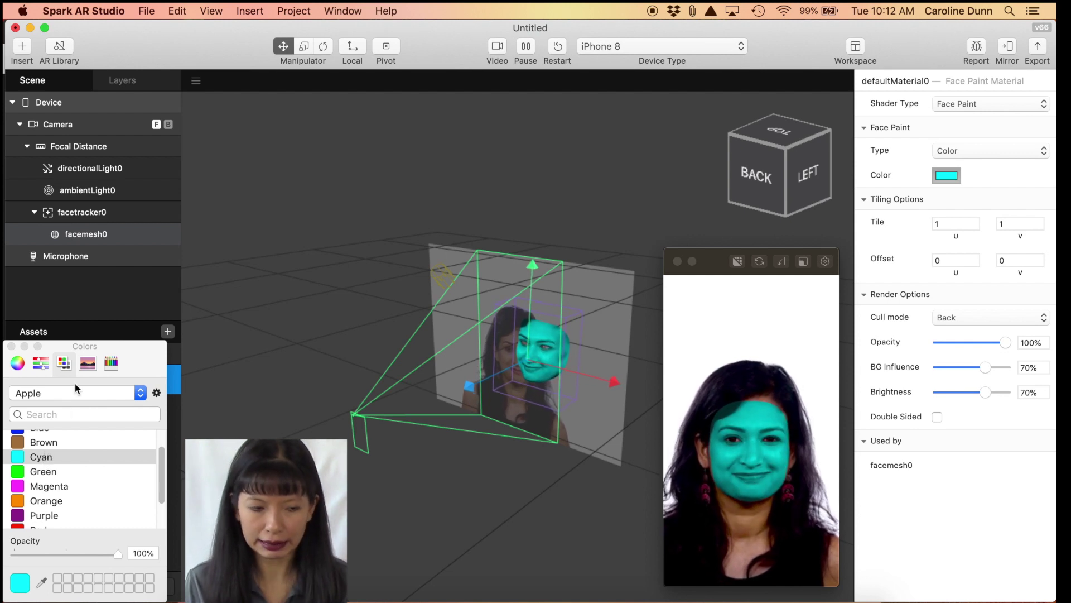
pyautogui.click(11, 346)
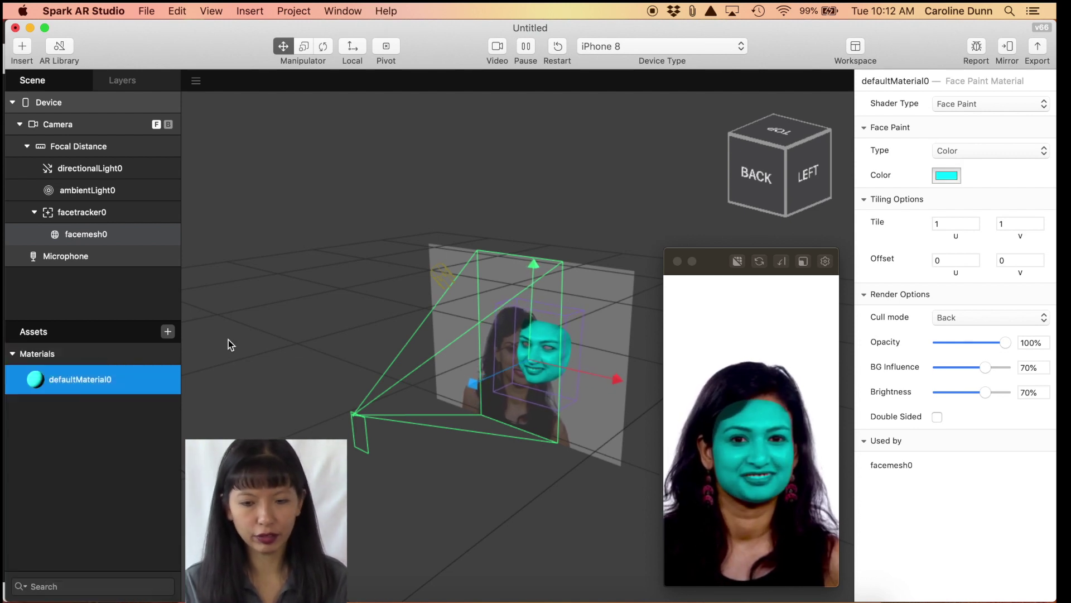
pyautogui.click(954, 105)
pyautogui.click(954, 93)
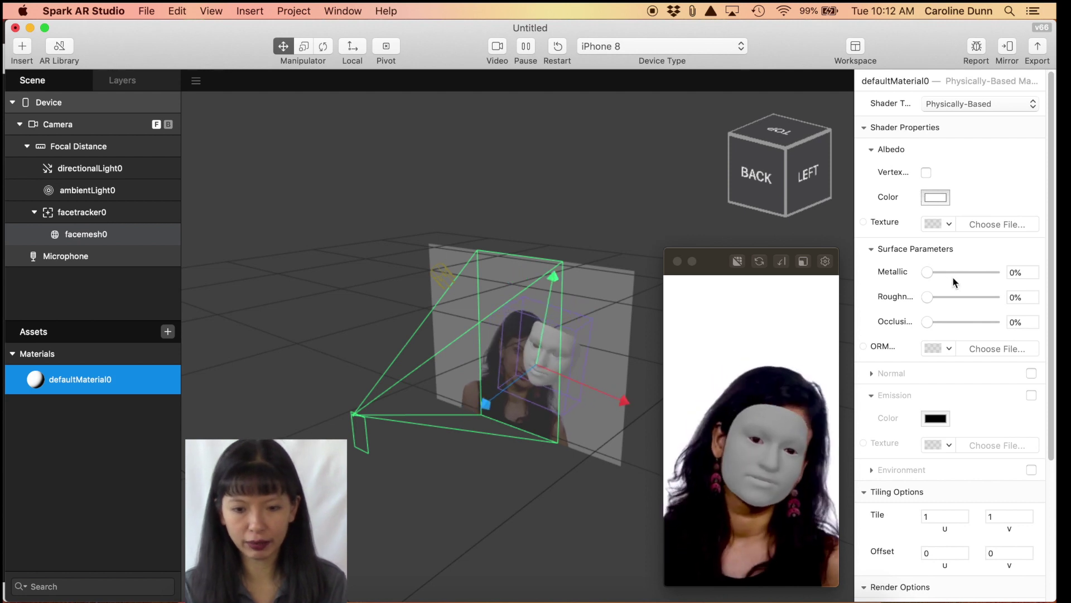
# Enable Environment on defaultMaterial0 with a new Office preset environment texture.
pyautogui.scroll(-1, 963, 424)
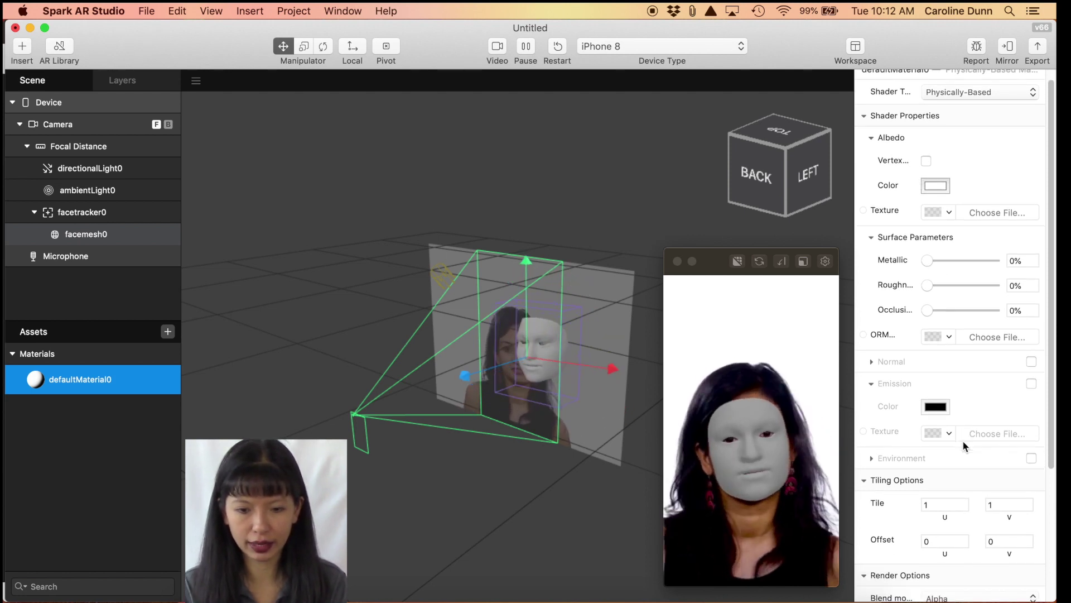
pyautogui.click(1032, 459)
pyautogui.scroll(-8, 948, 414)
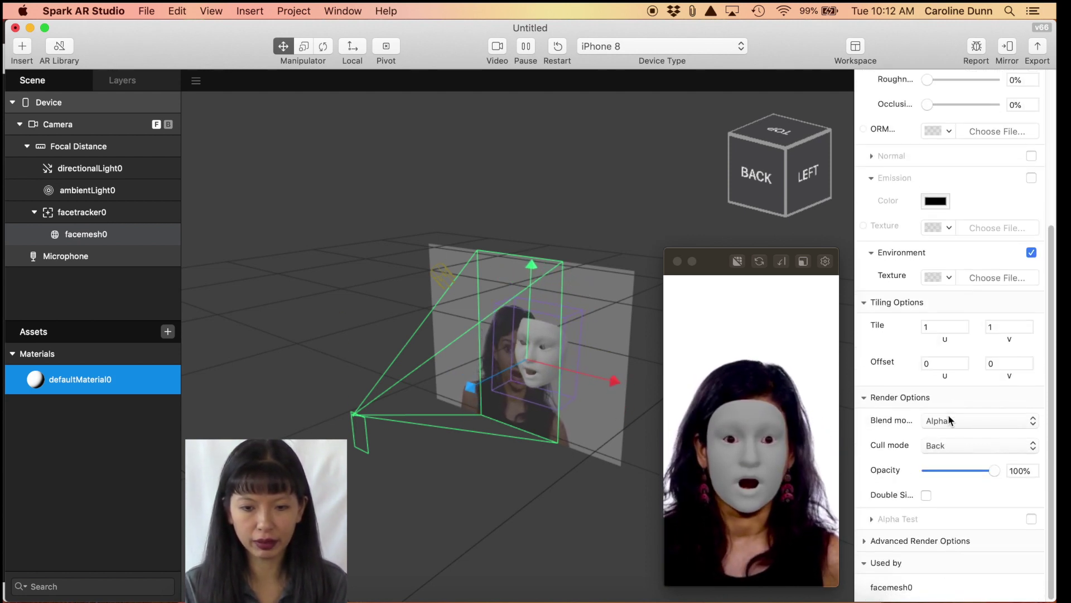
pyautogui.click(949, 278)
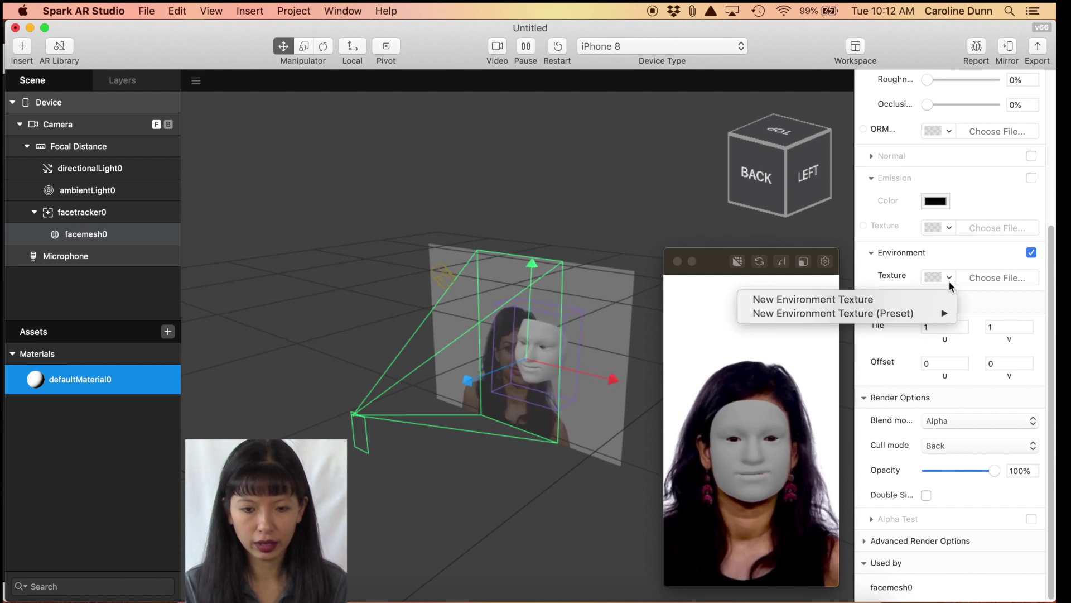
pyautogui.moveTo(942, 320)
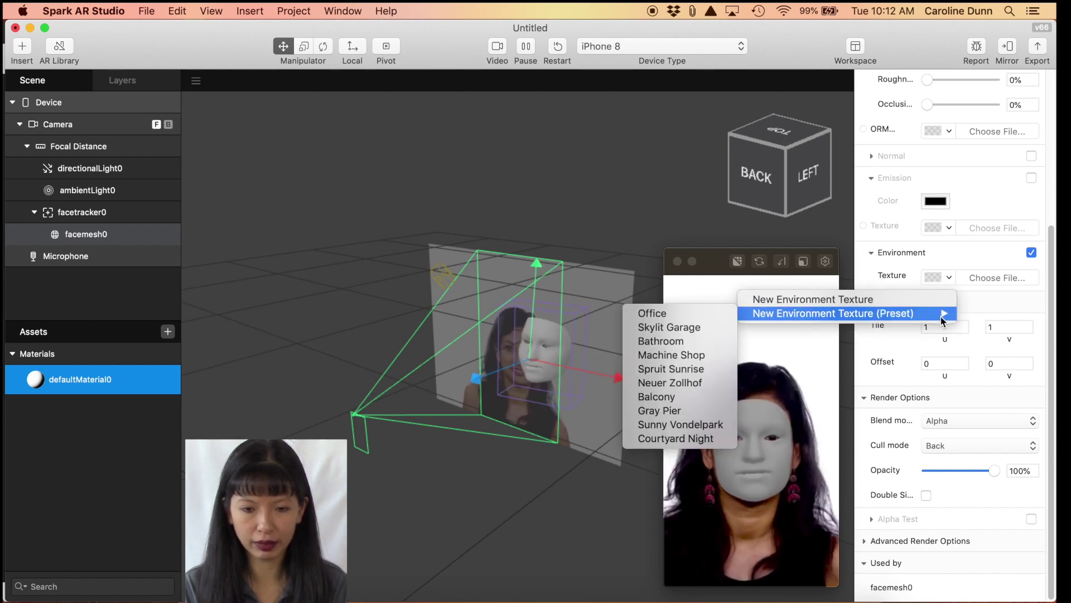
pyautogui.click(690, 318)
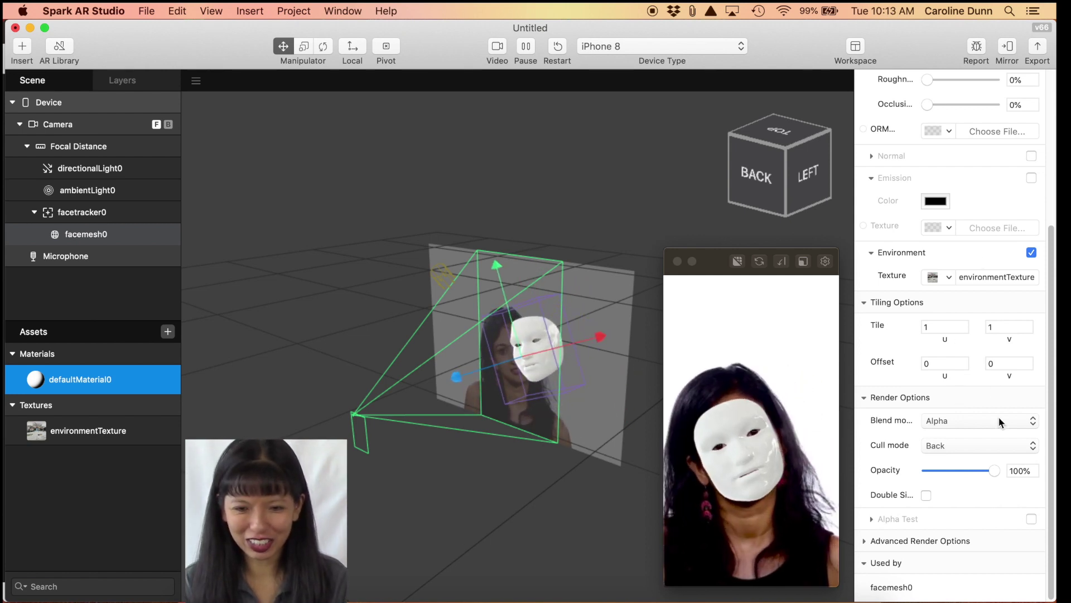
pyautogui.scroll(3, 998, 413)
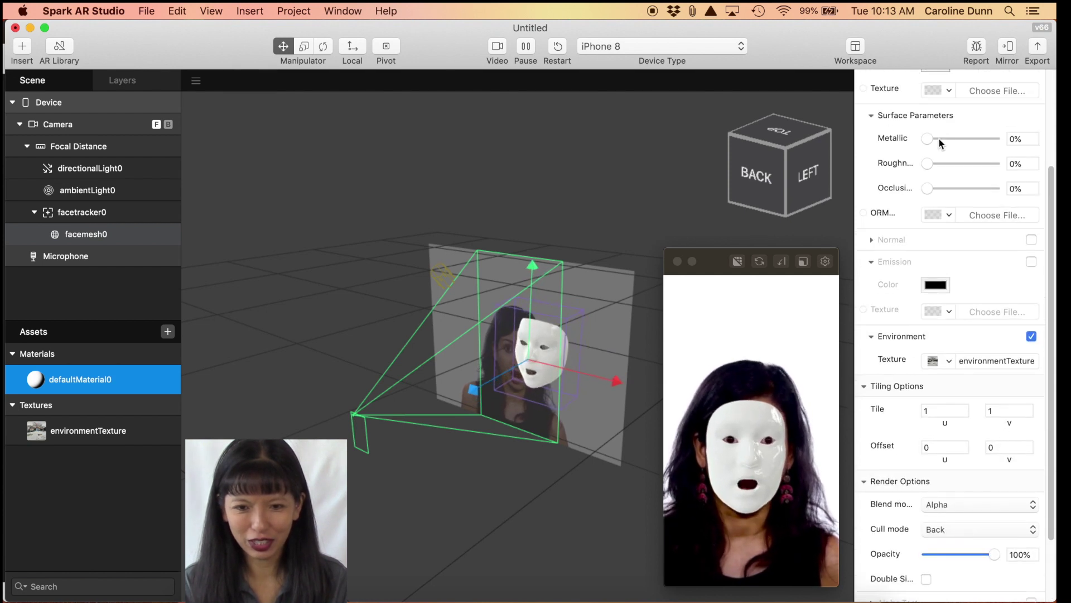
# Set Metallic to 72%, Roughness to 28% and Occlusion to 75% for a chrome finish.
pyautogui.click(932, 144)
pyautogui.moveTo(935, 146); pyautogui.dragTo(976, 147)
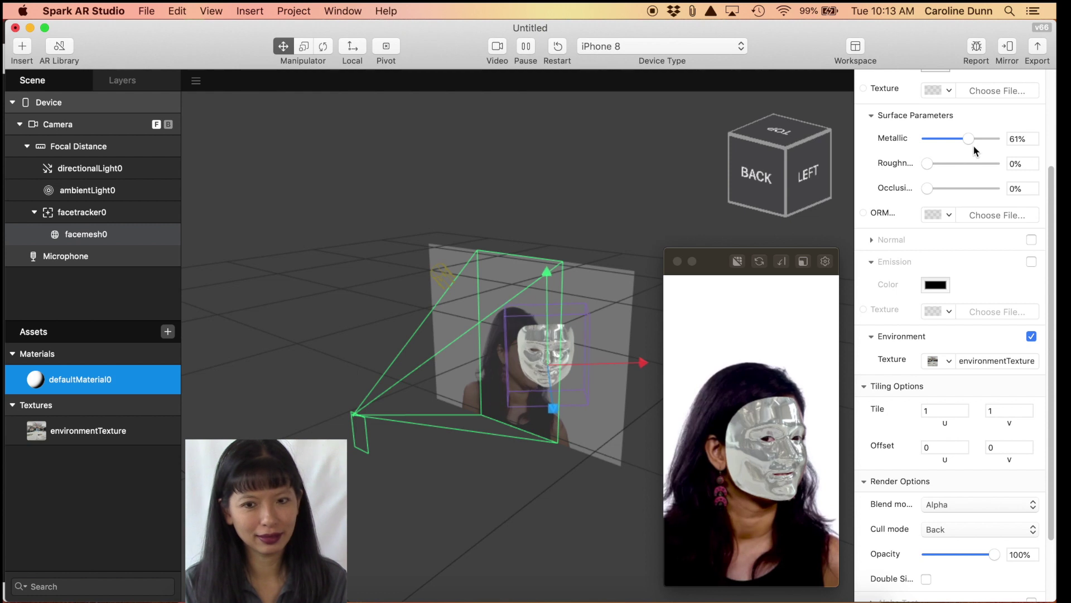
pyautogui.moveTo(974, 145); pyautogui.dragTo(947, 167)
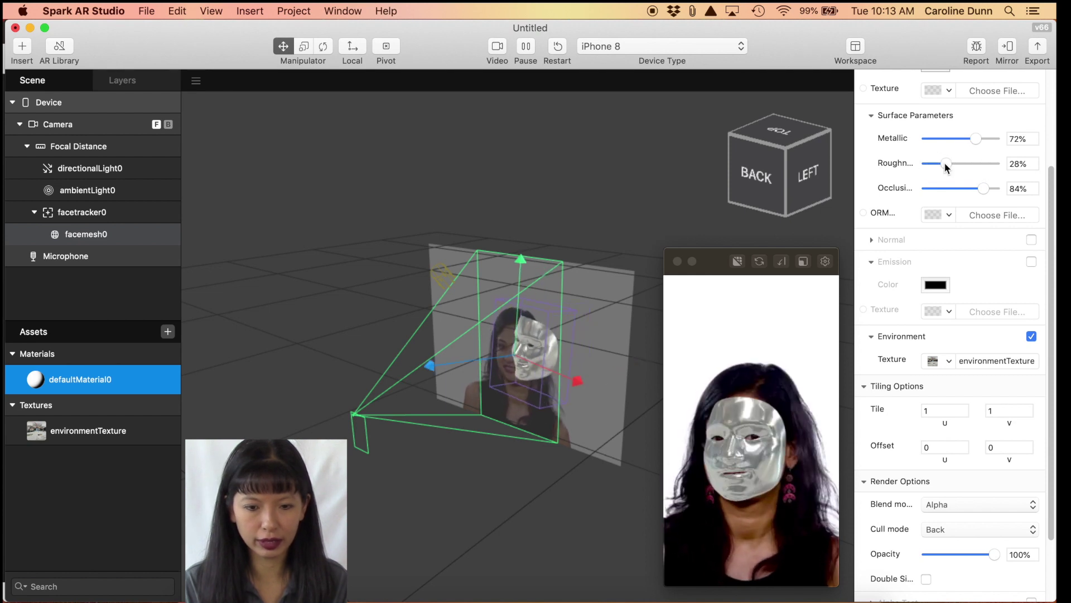
pyautogui.moveTo(984, 189); pyautogui.dragTo(976, 191)
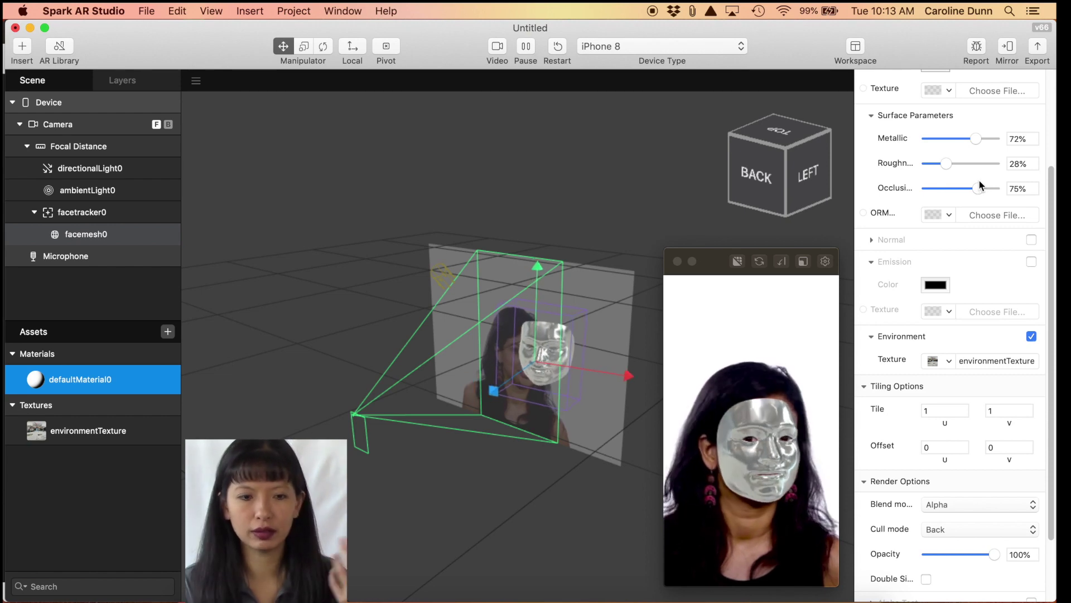
pyautogui.click(503, 53)
pyautogui.click(493, 89)
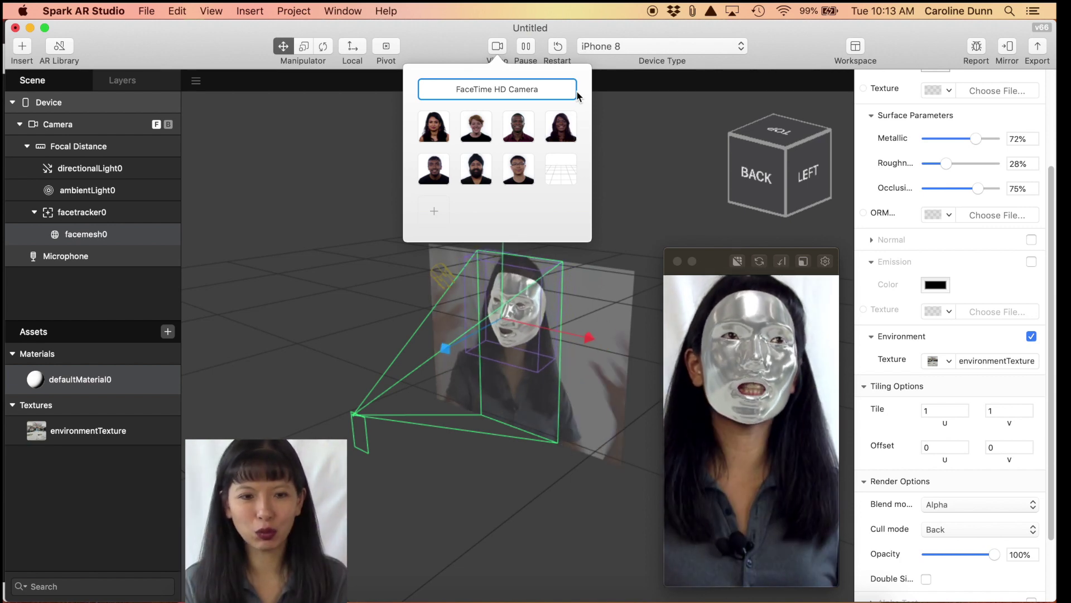
pyautogui.click(475, 43)
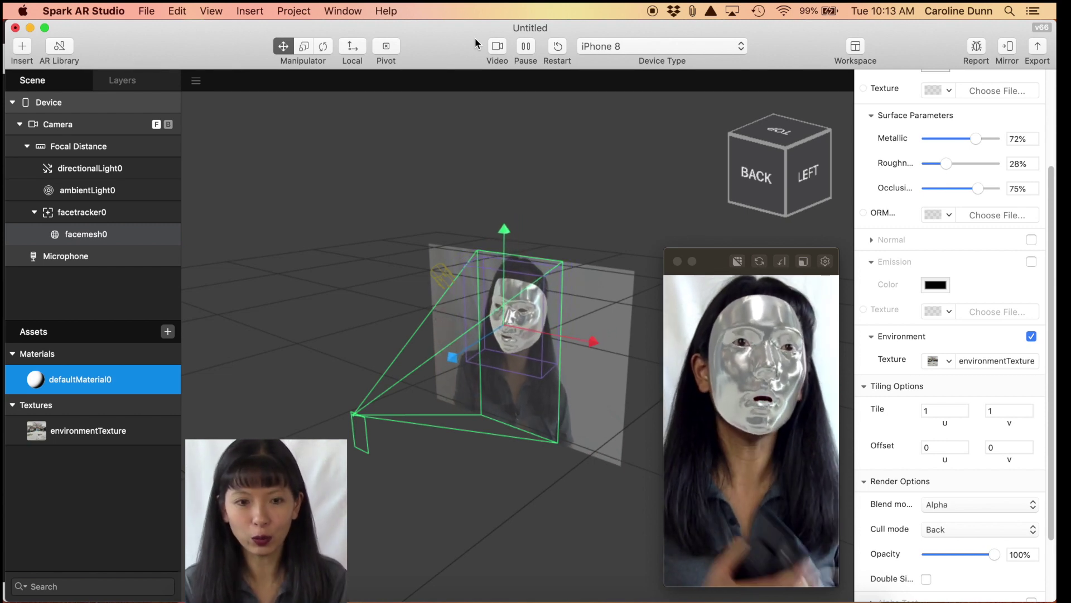
pyautogui.click(497, 46)
pyautogui.click(437, 115)
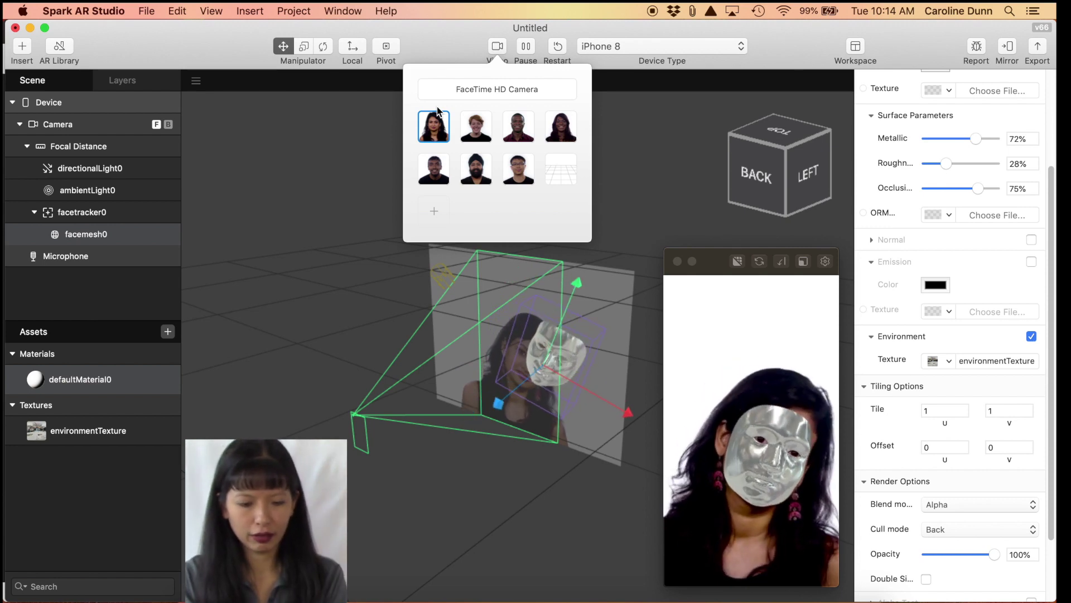
pyautogui.click(437, 114)
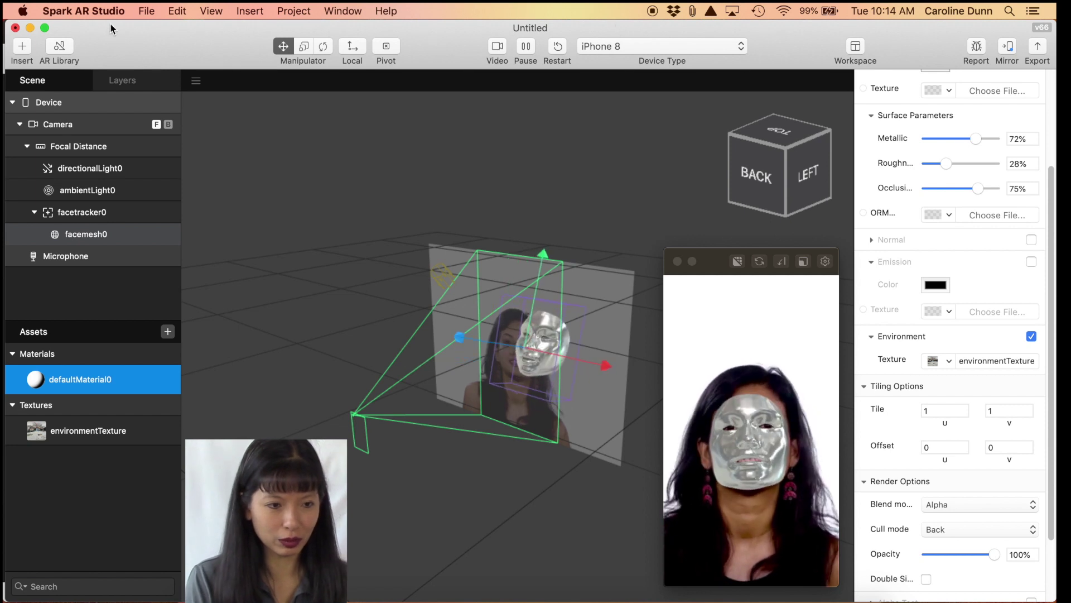
# Save the project under the name lab1, targeting the Desktop folder.
pyautogui.click(140, 14)
pyautogui.click(188, 101)
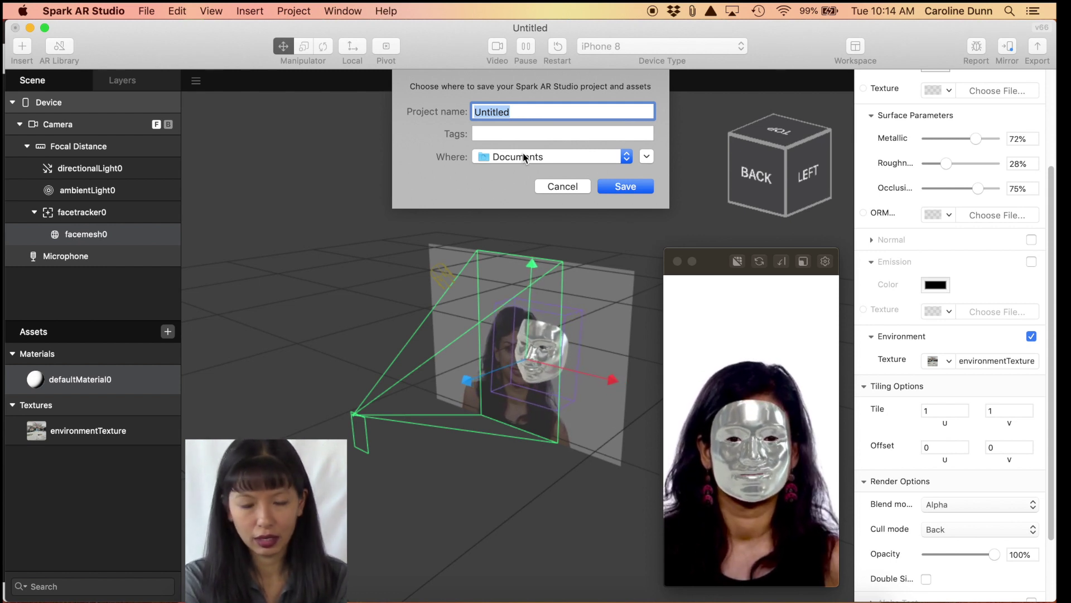
pyautogui.write('lab')
pyautogui.press('super+d')
pyautogui.click(626, 186)
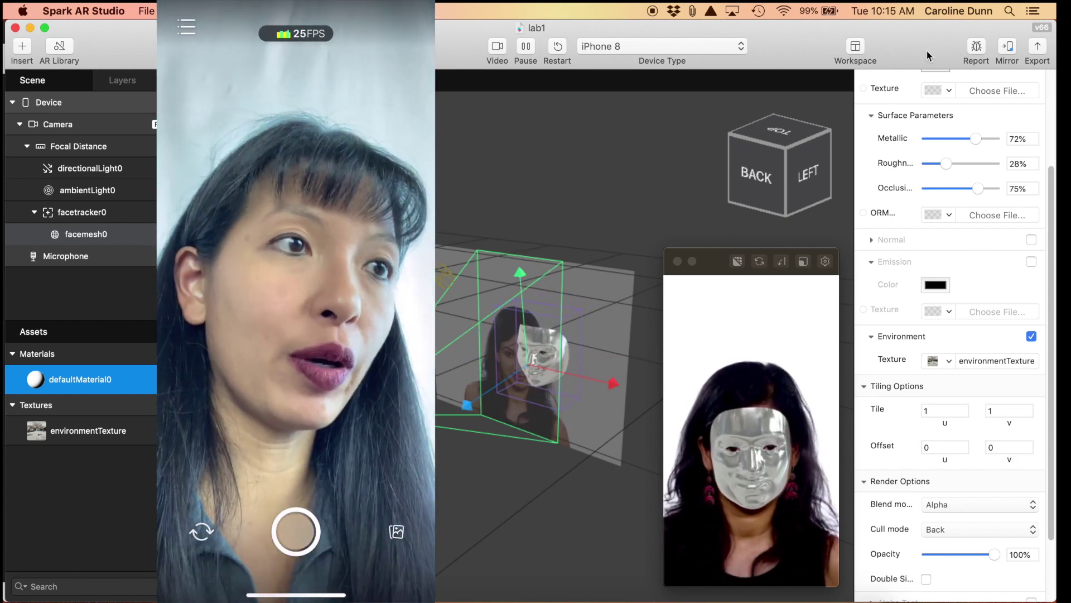
# Mirror the lab1 effect to the connected phone for a live preview.
pyautogui.click(1010, 49)
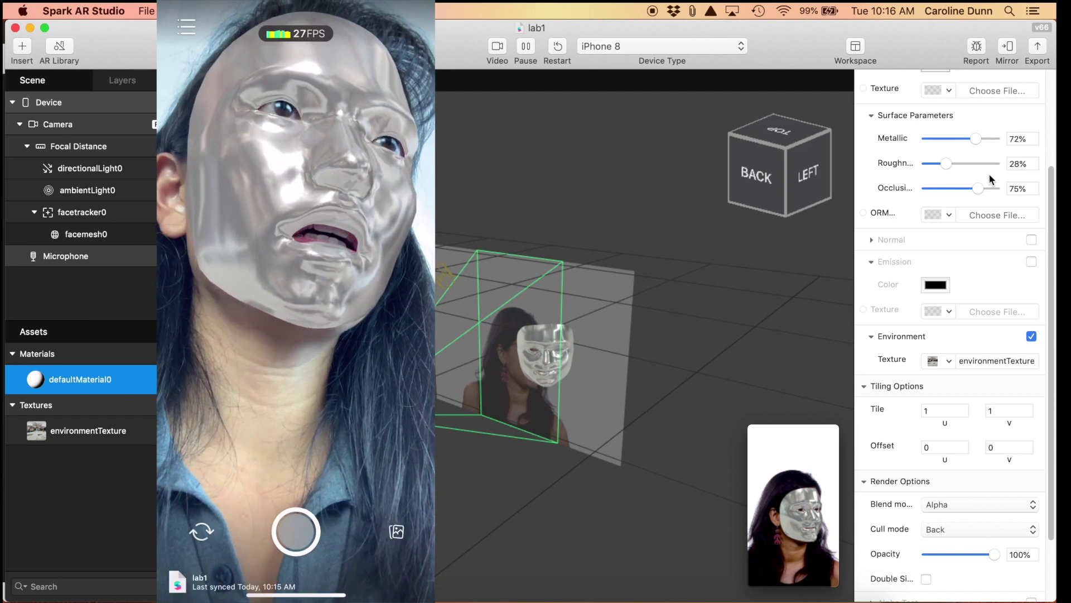
# Switch defaultMaterial0 to Color-type Face Paint and mirror the updated effect to the phone.
pyautogui.scroll(5, 985, 167)
pyautogui.click(948, 103)
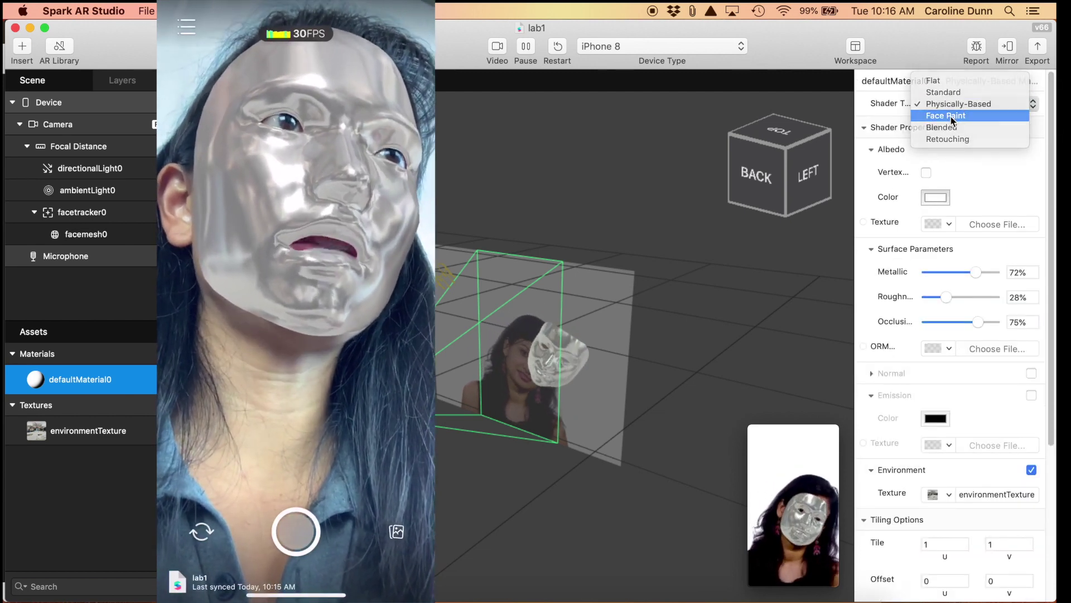
pyautogui.click(950, 115)
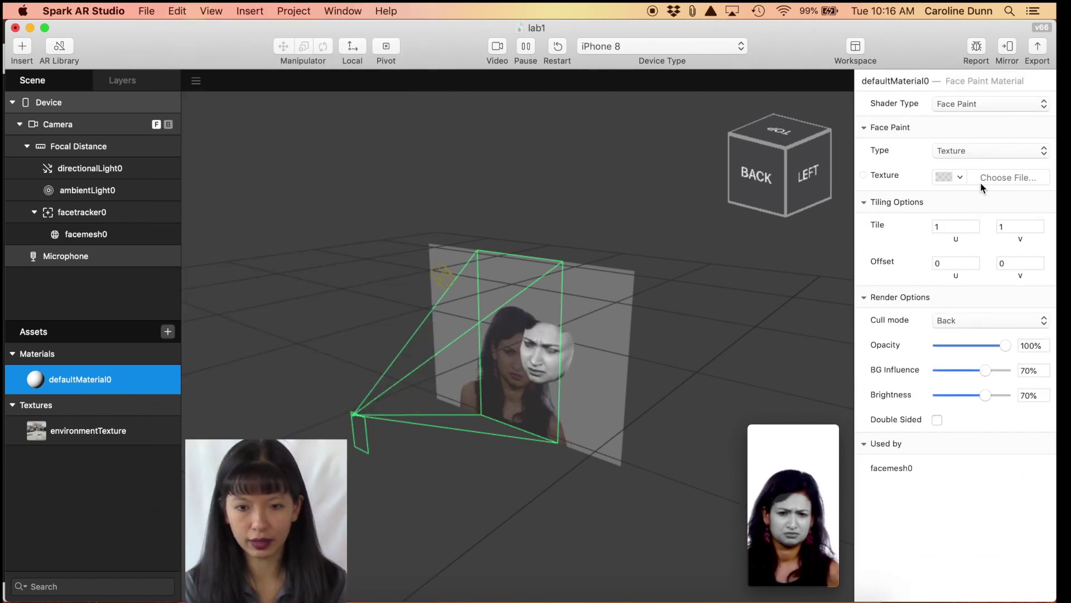
pyautogui.click(976, 151)
pyautogui.click(968, 138)
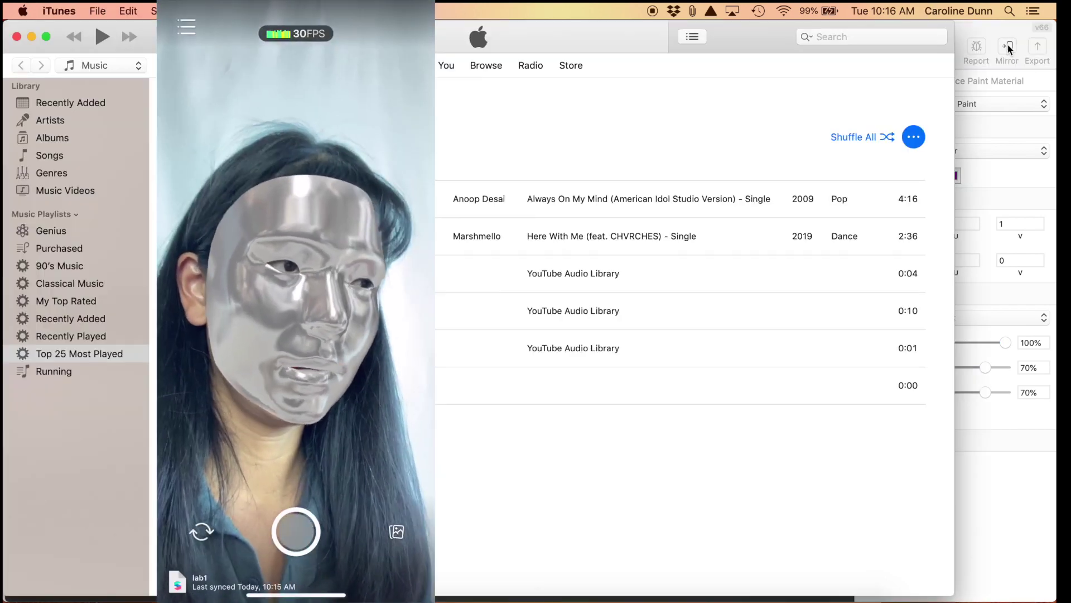
pyautogui.click(1007, 47)
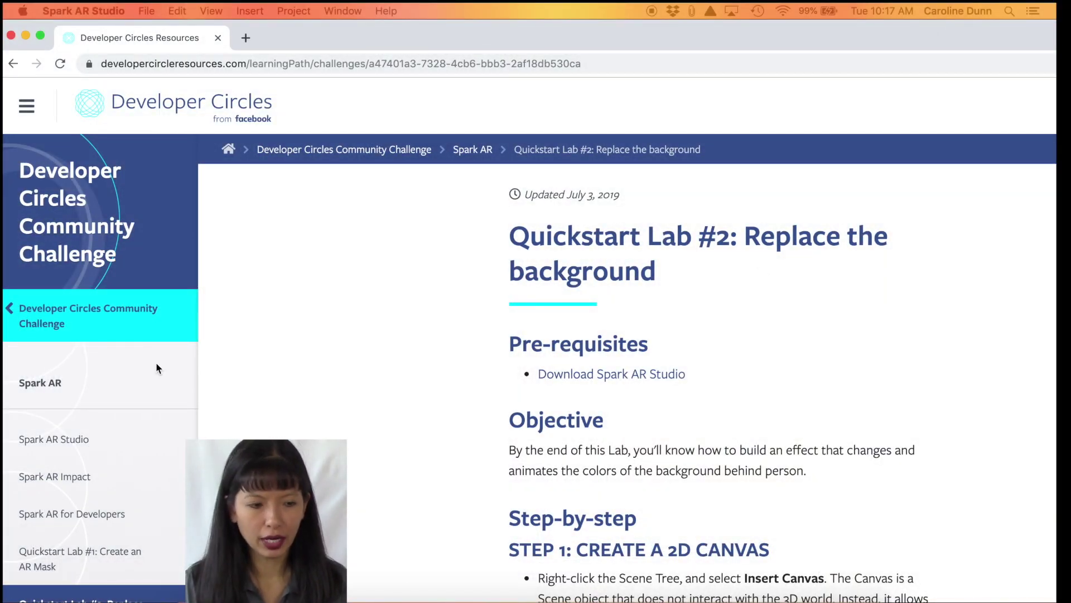
# Open Quickstart Lab #3: 3D objects in a flat surface from the left sidebar.
pyautogui.scroll(-3, 139, 391)
pyautogui.click(104, 552)
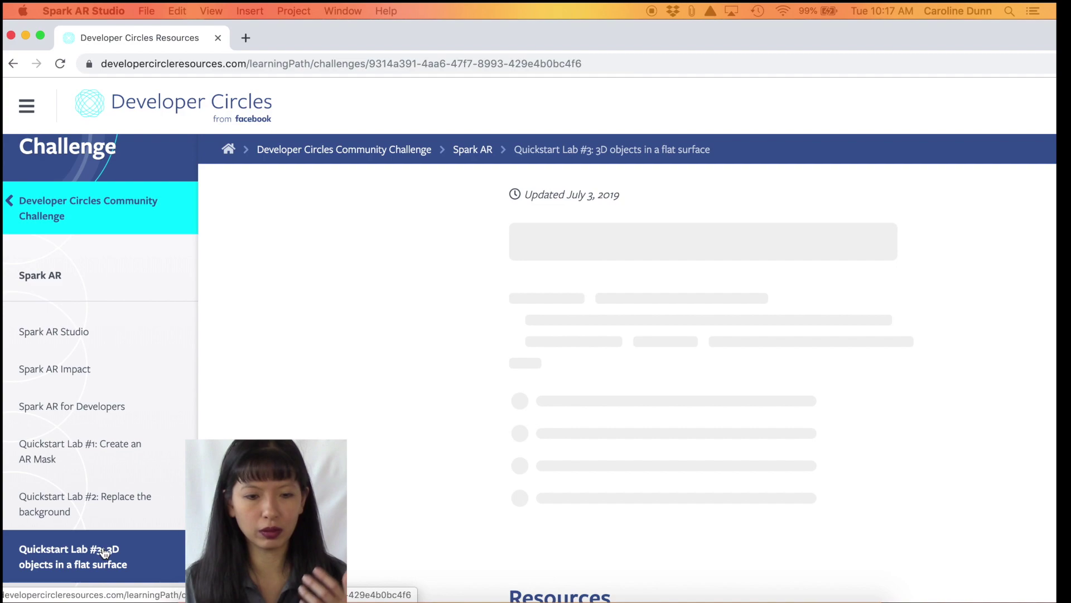